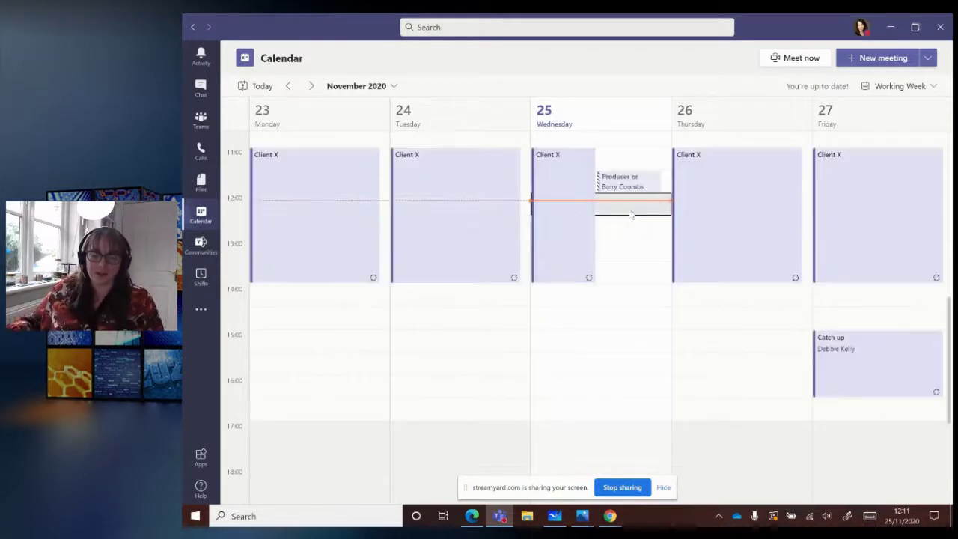
- Start a new meeting on Wednesday 25 Nov at 12:00 titled 'Easter Campaign Planning Meeting'
scroll(637, 223, up, 1)
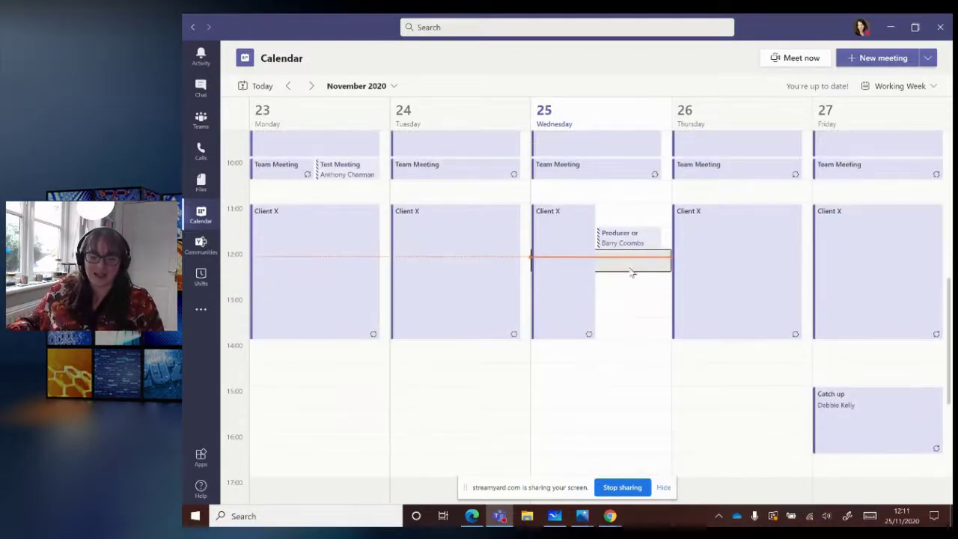
scroll(539, 342, up, 2)
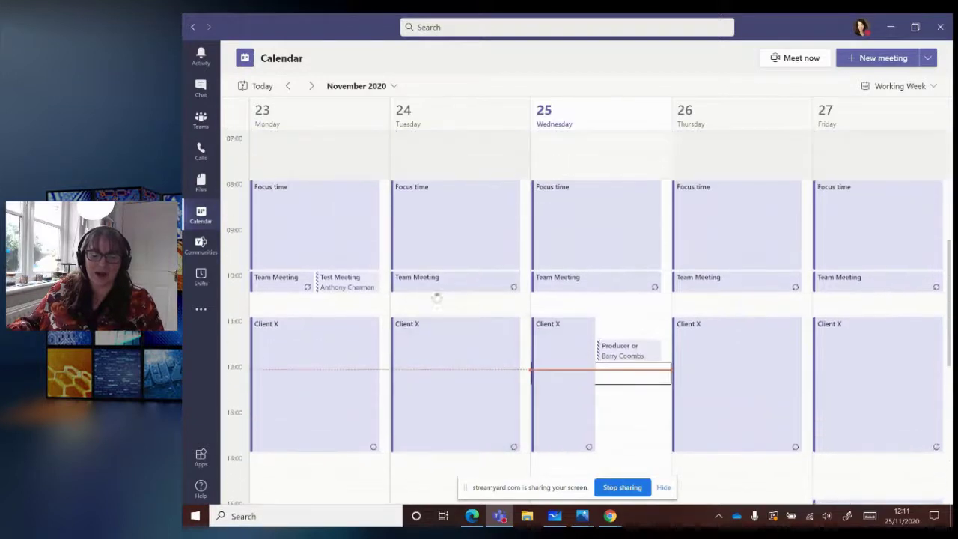
scroll(673, 325, down, 2)
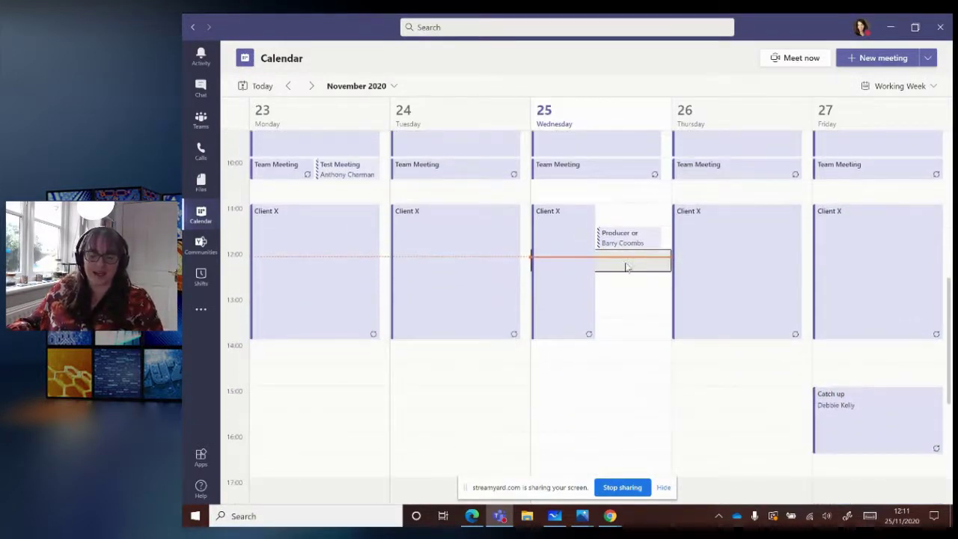
click(623, 264)
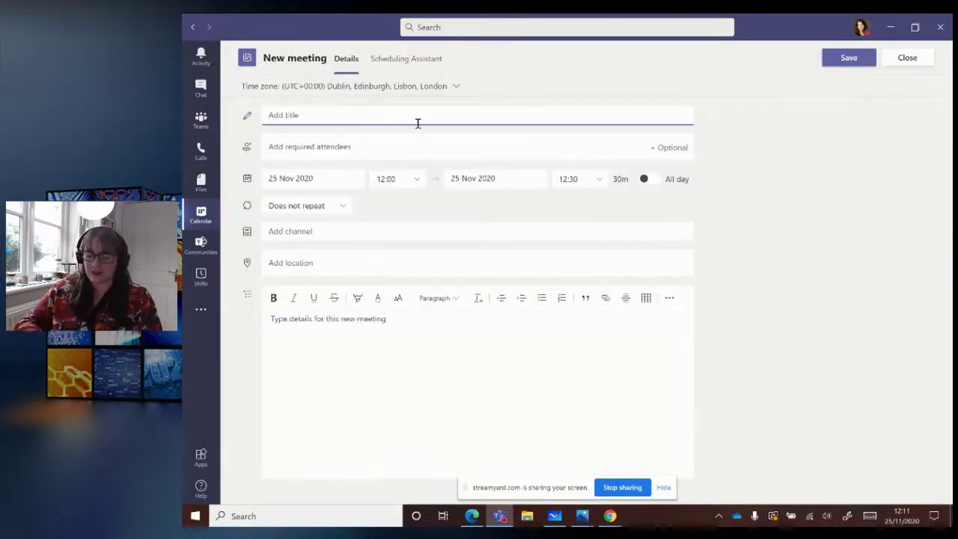
text(Cl)
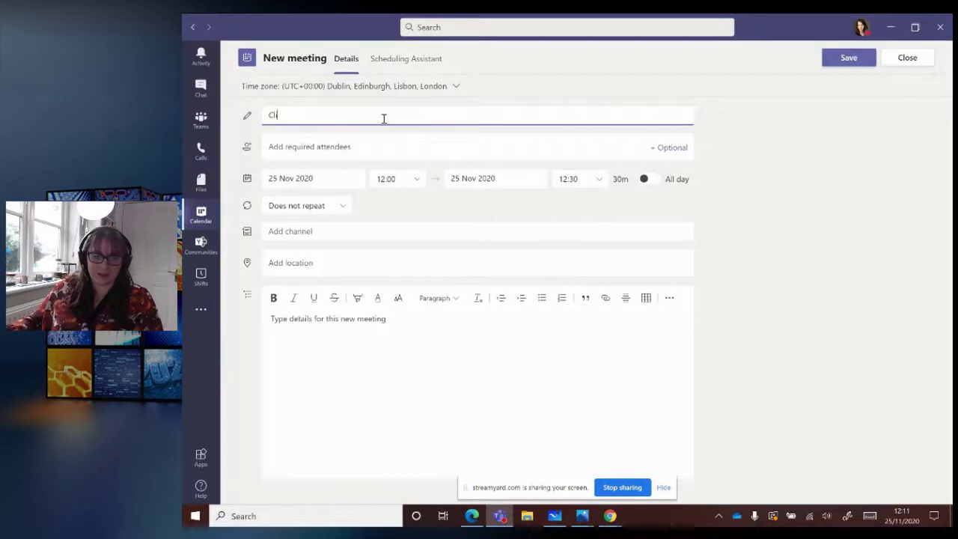
text(Easter)
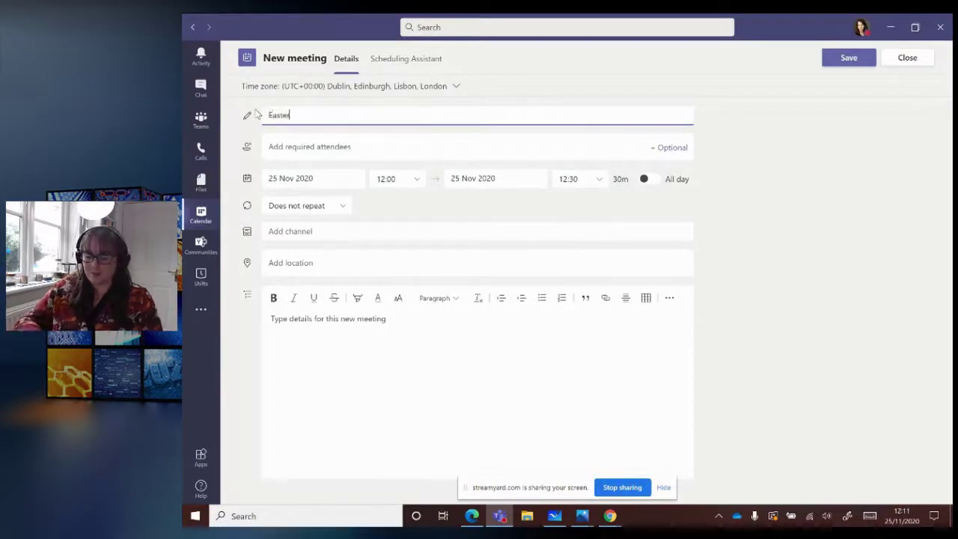
text( Campaign Plannin)
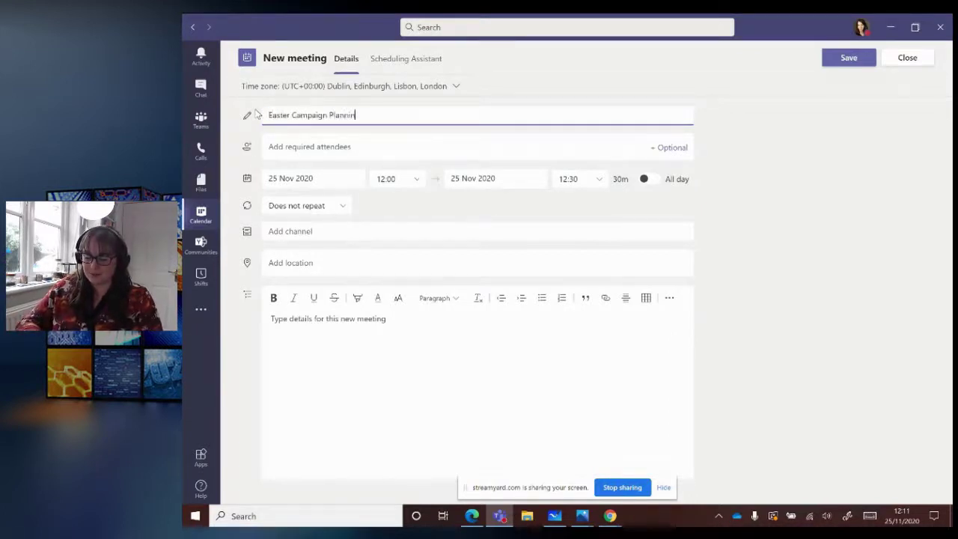
text(g Meeting)
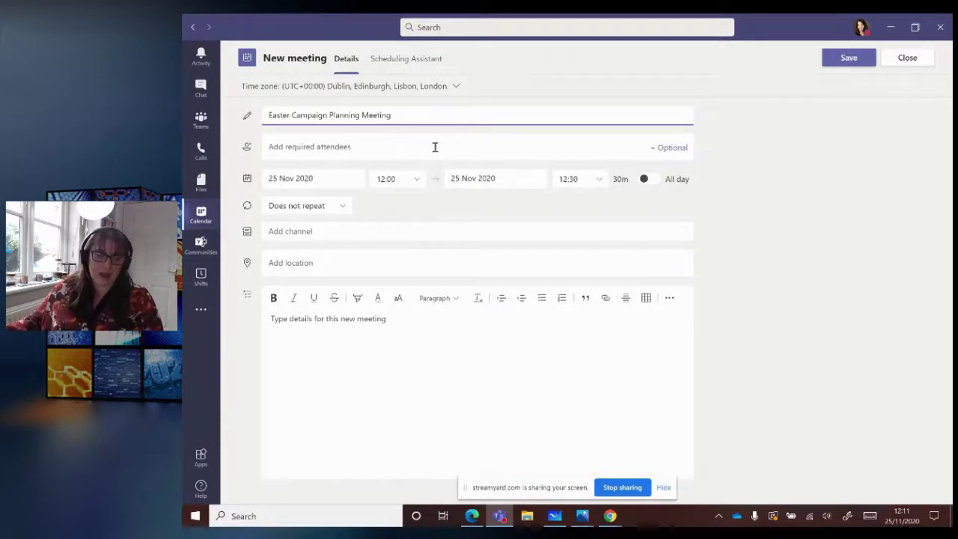
- Add a suggested colleague and an external e-mail address as required attendees
click(433, 147)
text(anth)
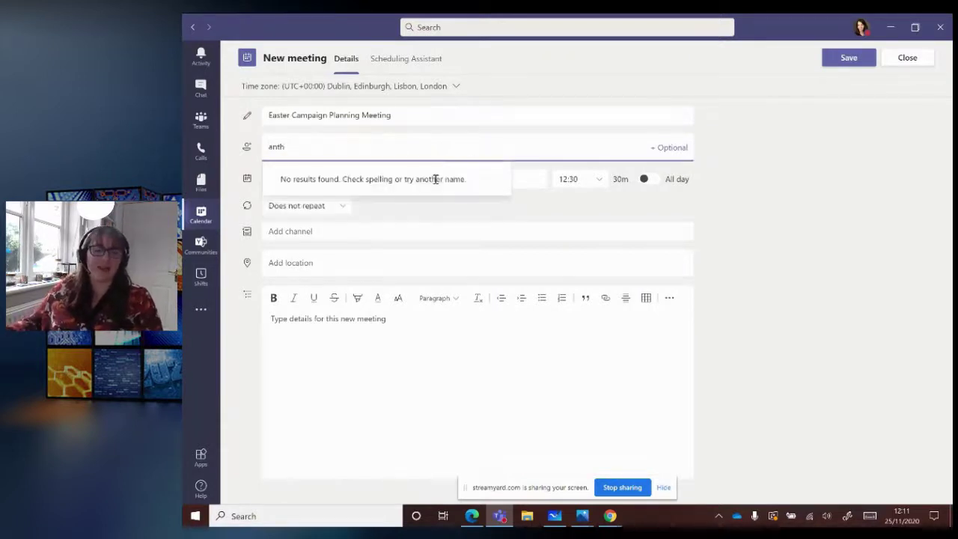
click(396, 176)
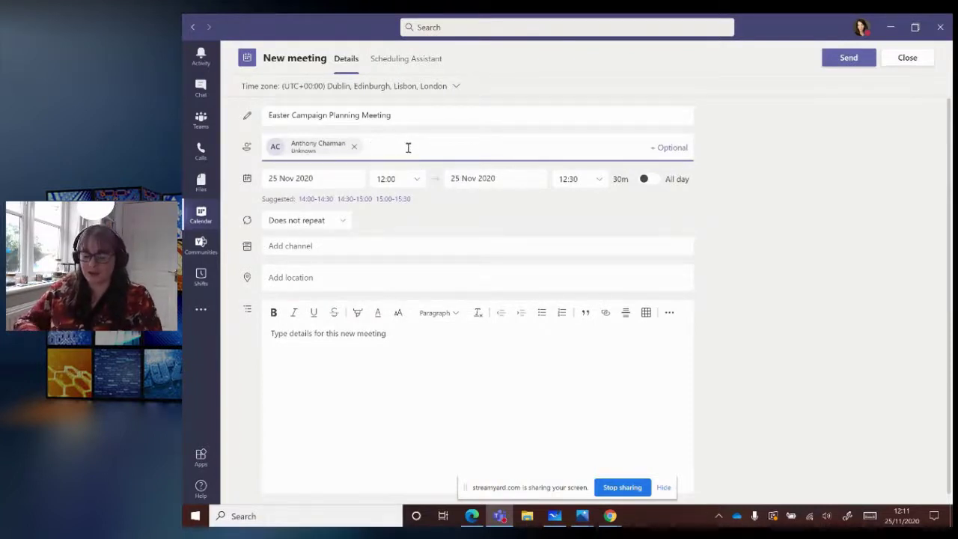
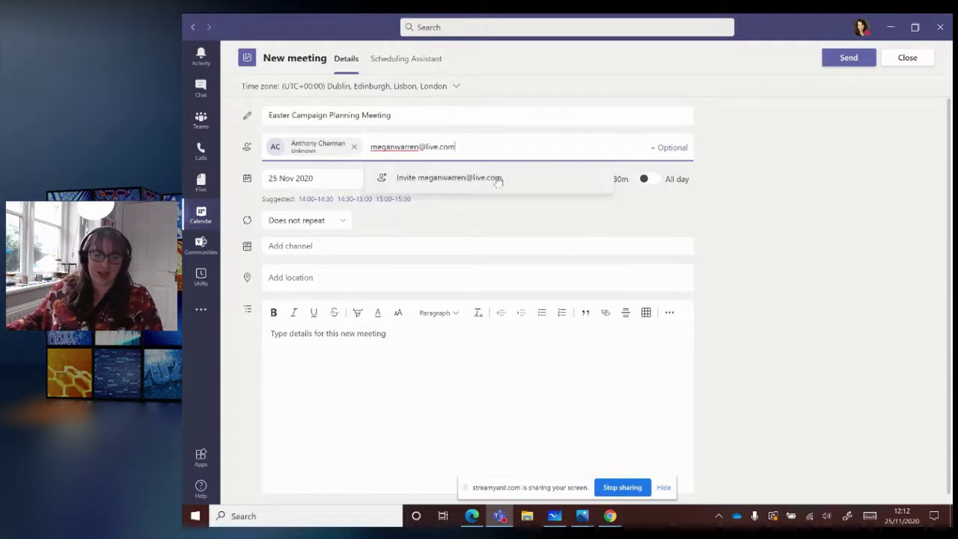
click(443, 183)
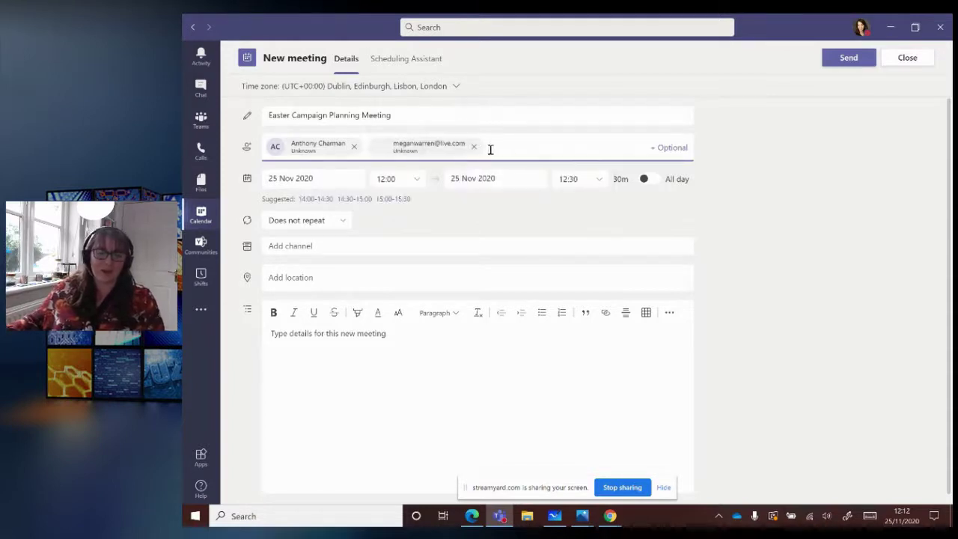
click(357, 363)
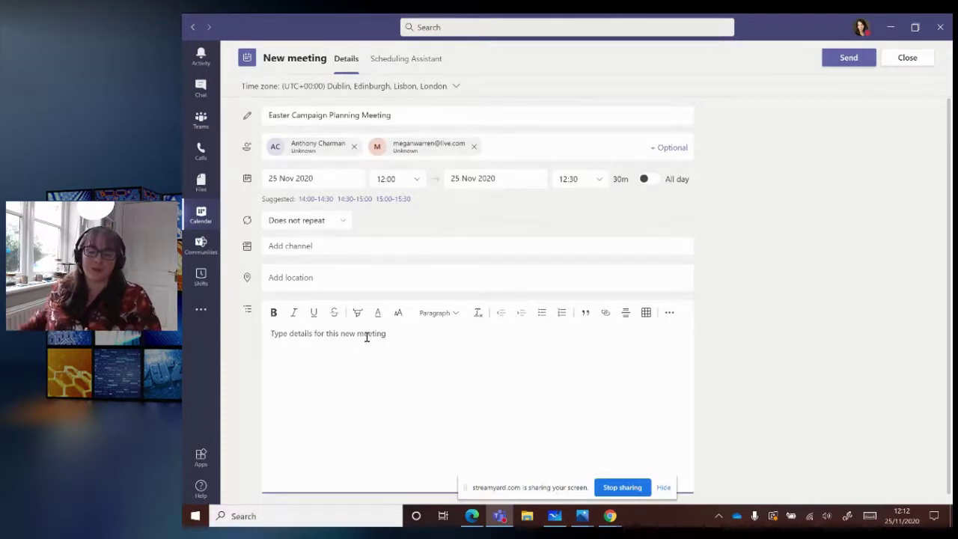
click(663, 487)
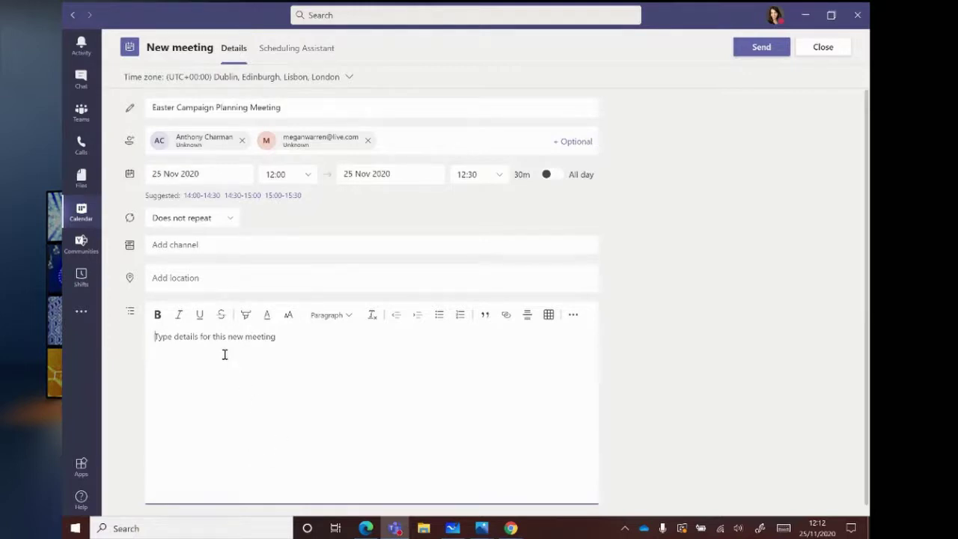
- Send the invitation, then join the Easter meeting from its 25 Nov calendar event
click(763, 56)
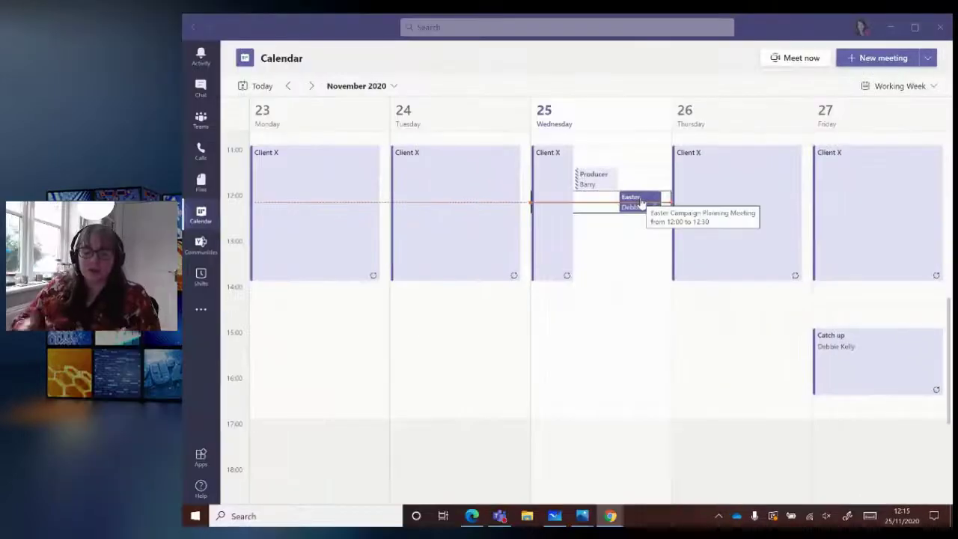
click(641, 203)
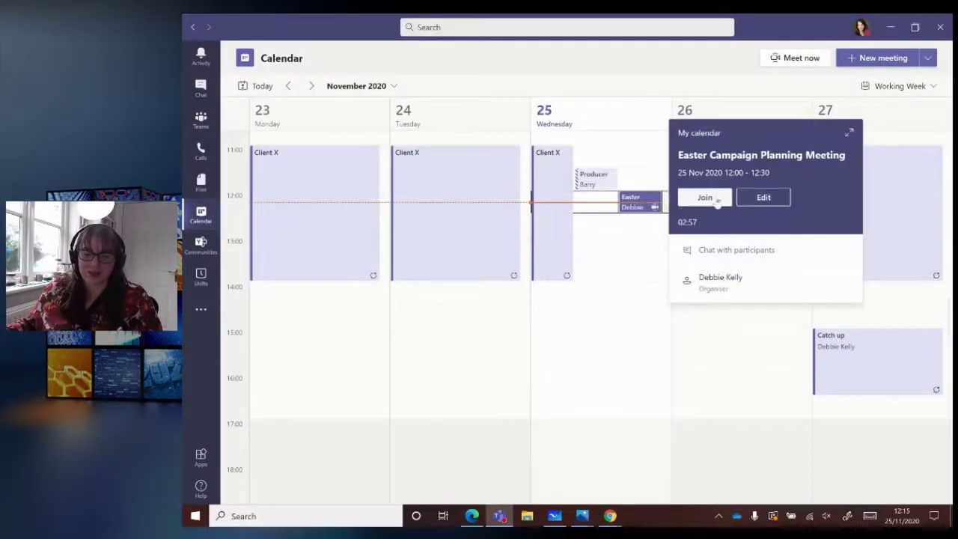
click(711, 191)
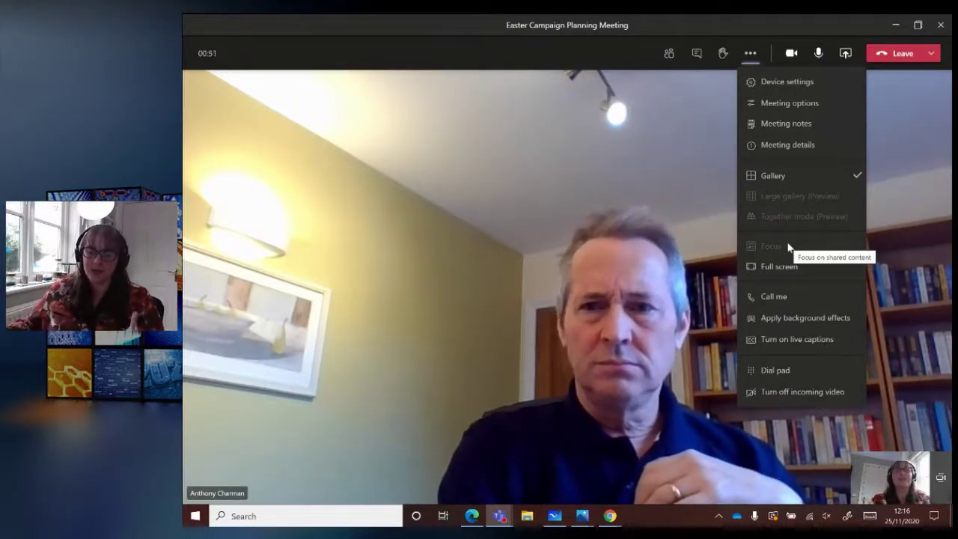
- Apply the Blur background effect to the video and close the background settings
click(792, 320)
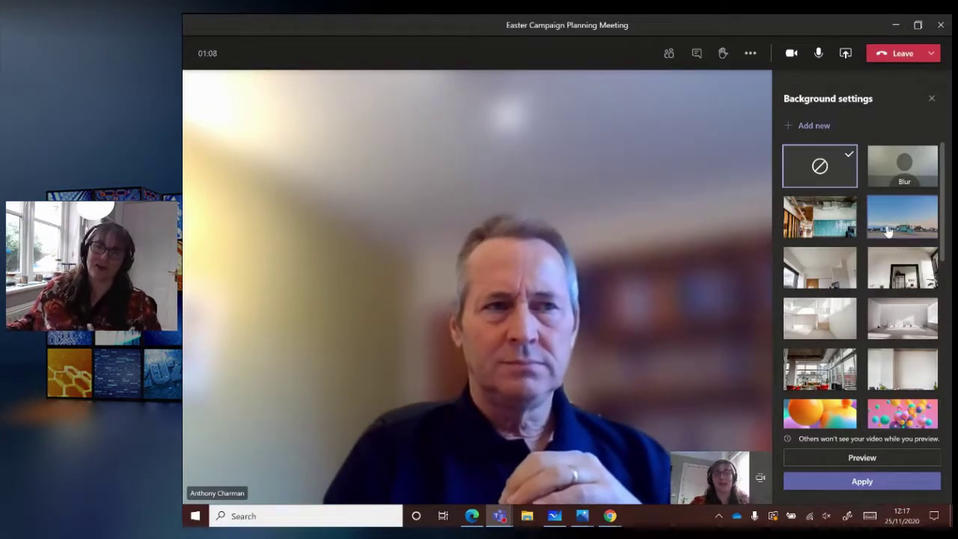
click(932, 101)
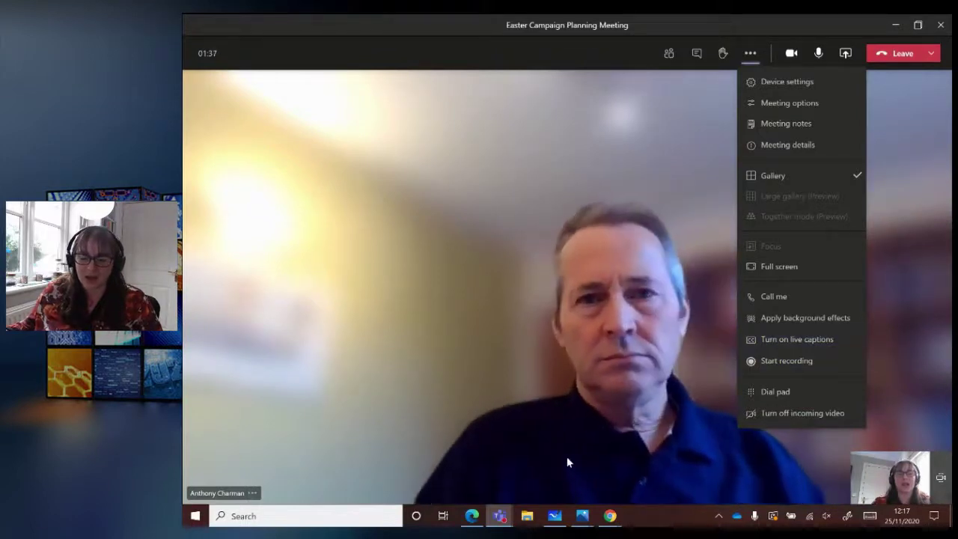
- Start recording the meeting, then leave it
click(783, 363)
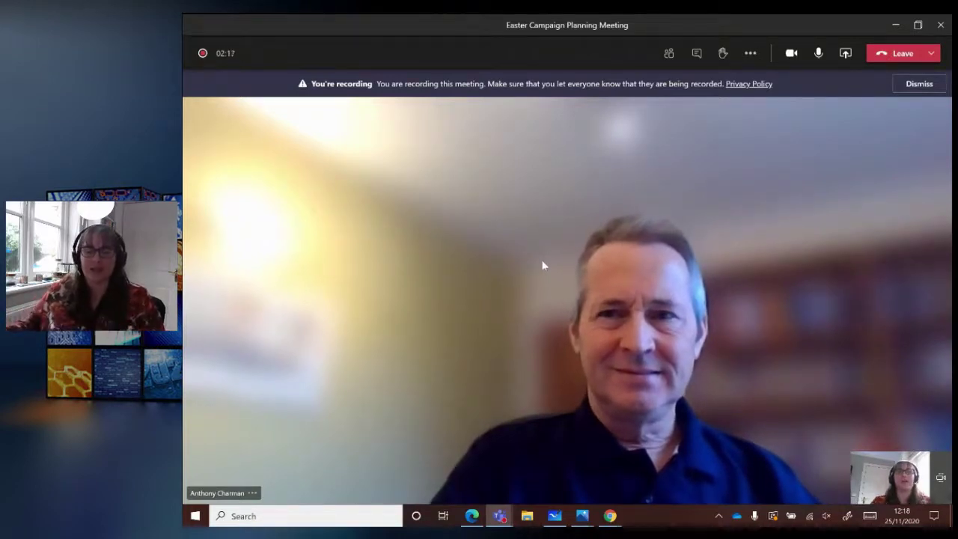
click(903, 60)
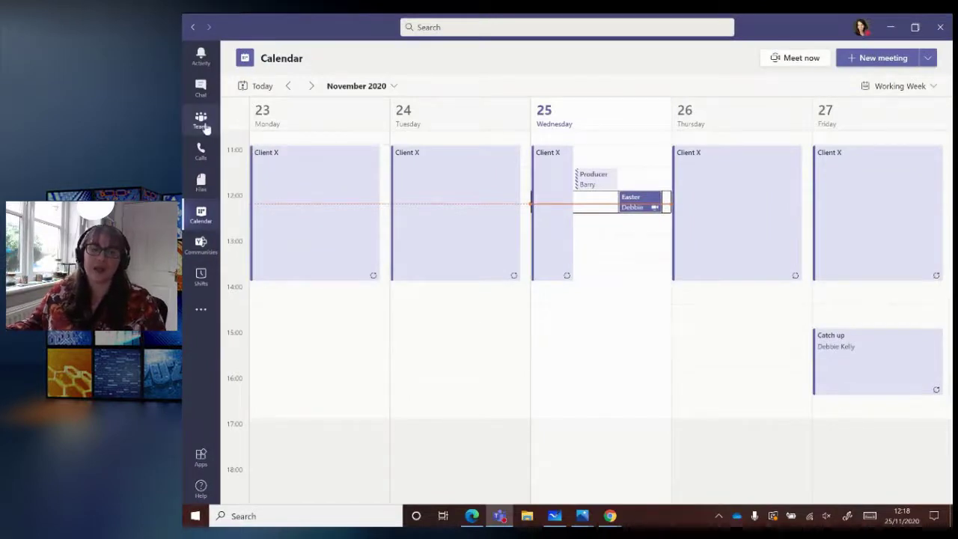
- Go to Teams and open the Easter Campaign channel's Marketing Notebook minutes
click(200, 122)
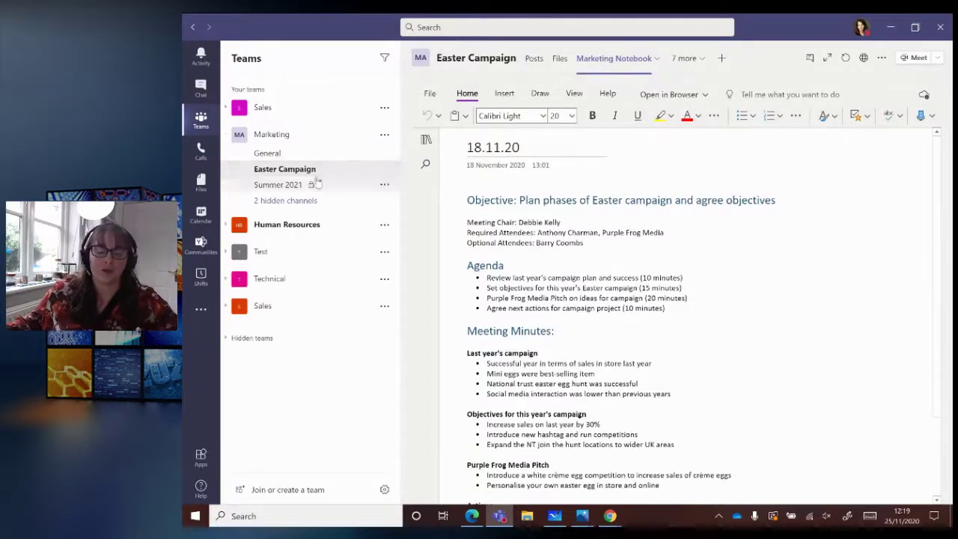
- Toggle the notebook's section list and scroll down to the first budget action item
click(426, 140)
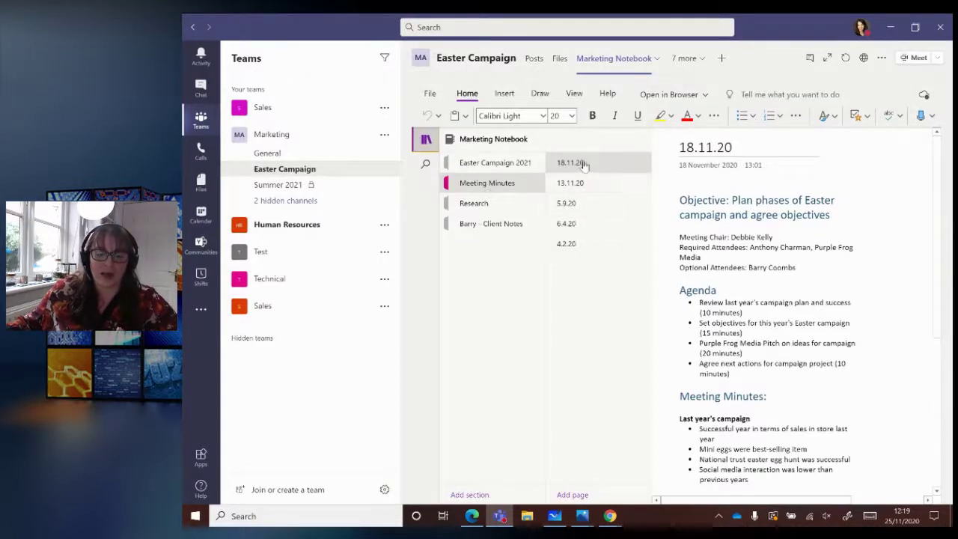
click(424, 140)
scroll(526, 195, down, 2)
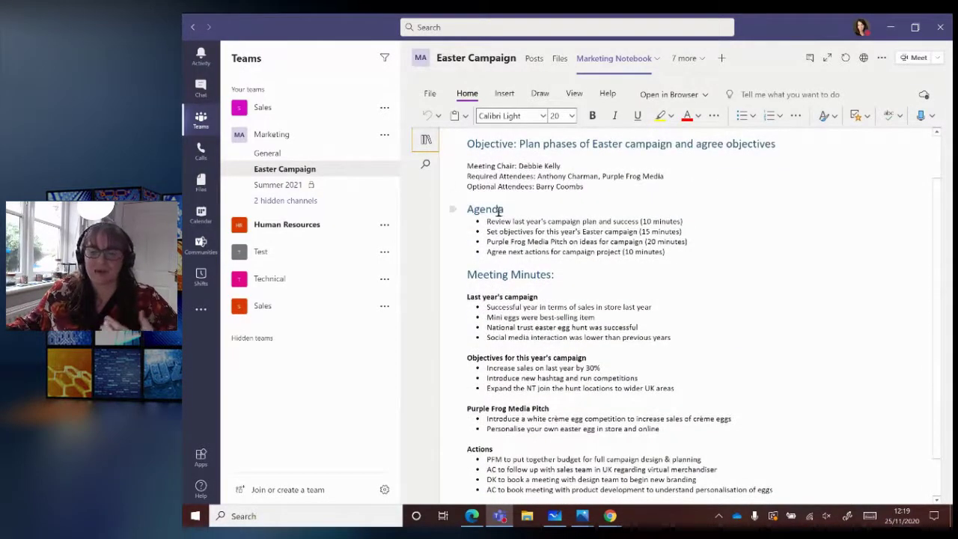
scroll(503, 282, down, 2)
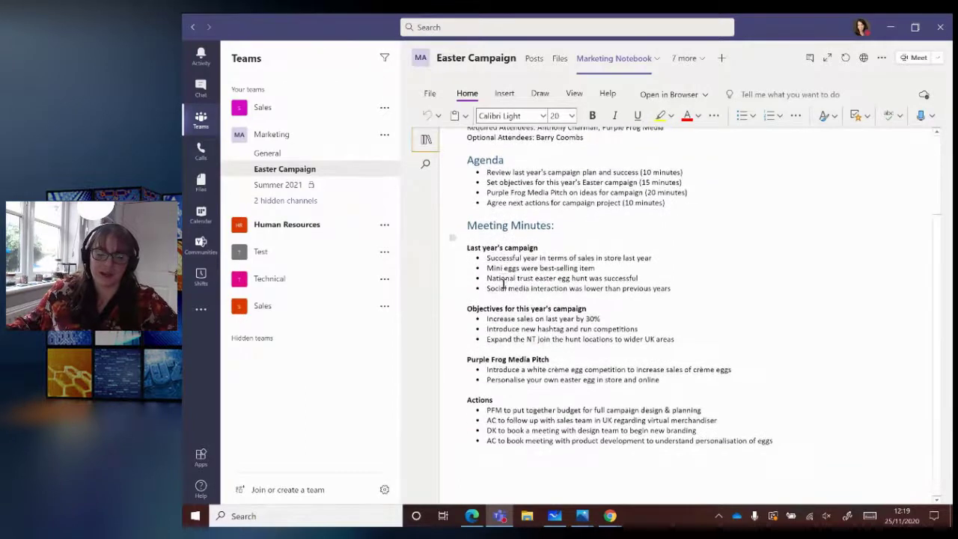
triple_click(501, 411)
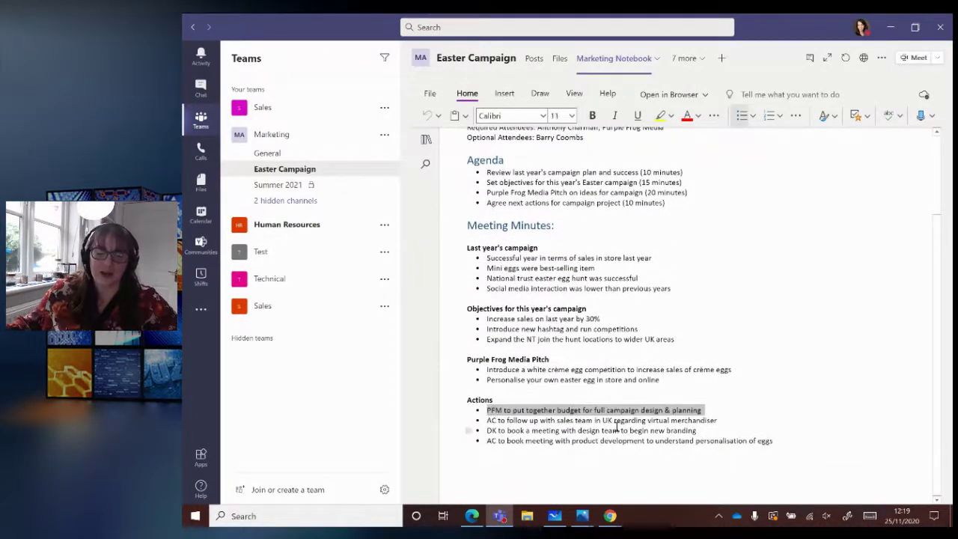
click(617, 428)
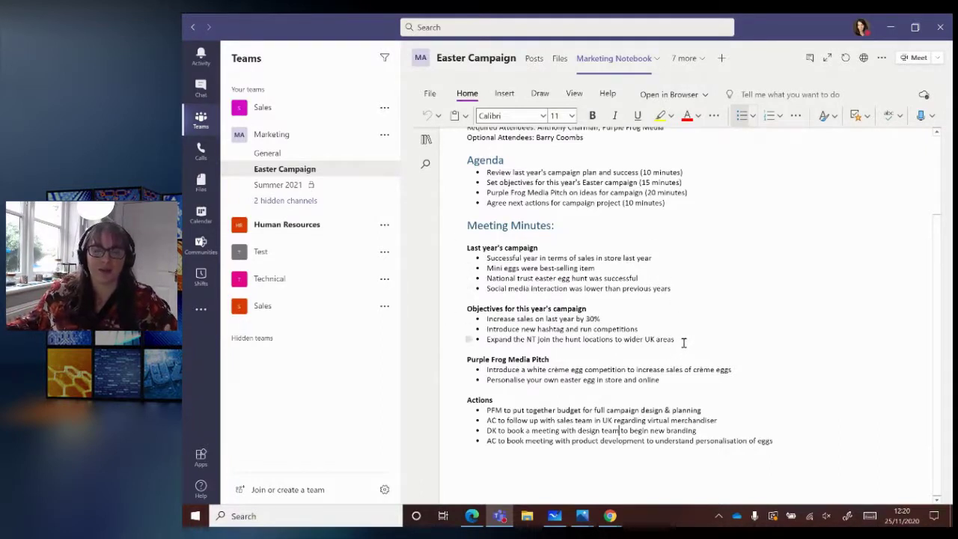
- Select and deselect all four action items, then bring up the '7 more' tab list
scroll(642, 328, up, 3)
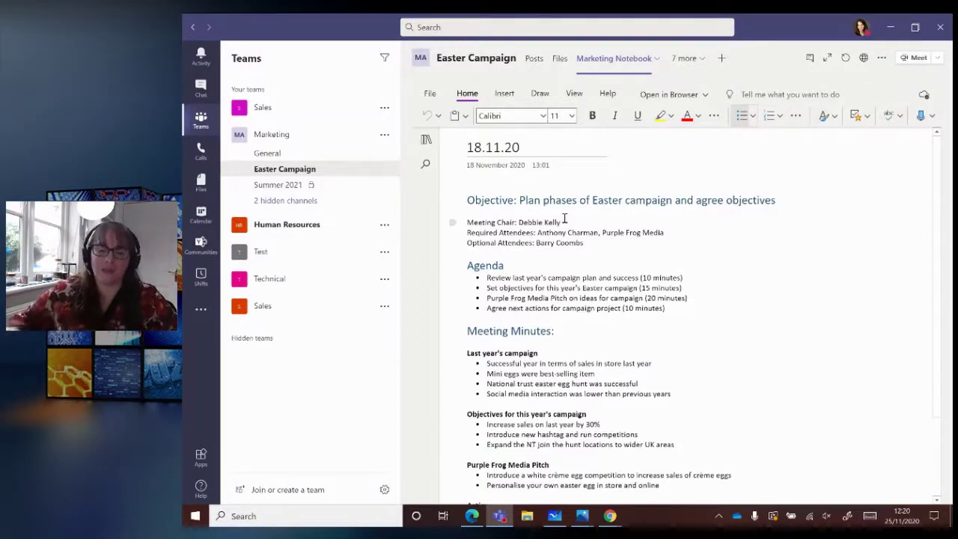
scroll(564, 217, down, 3)
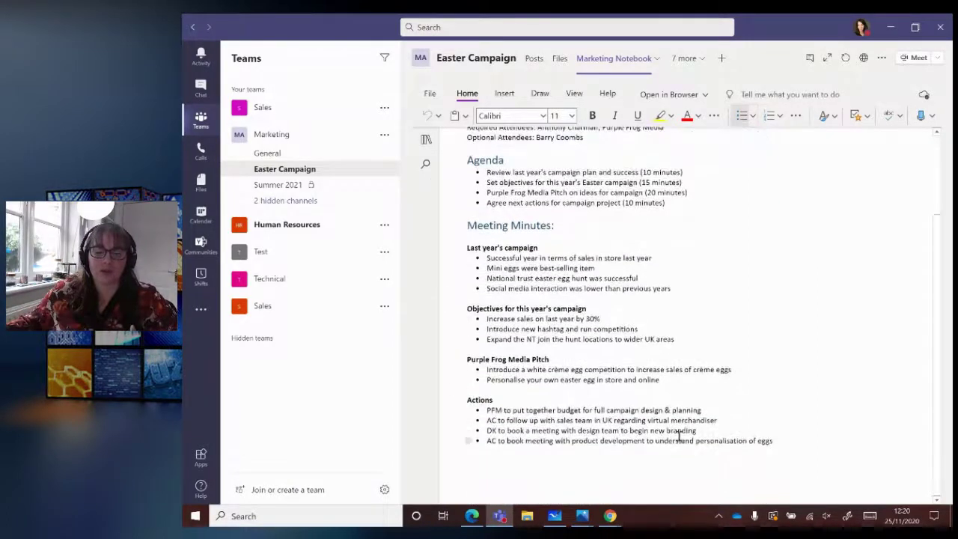
drag(780, 439, 493, 414)
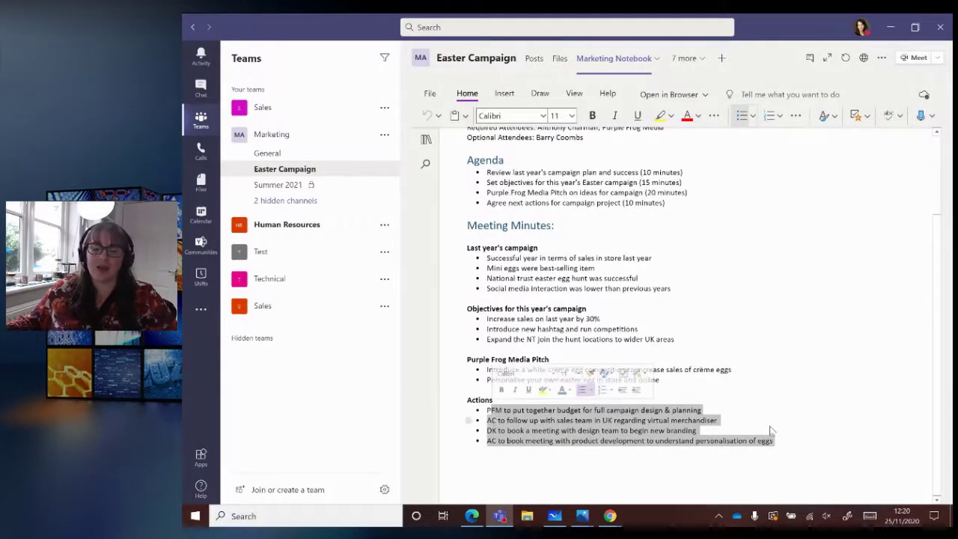
click(728, 430)
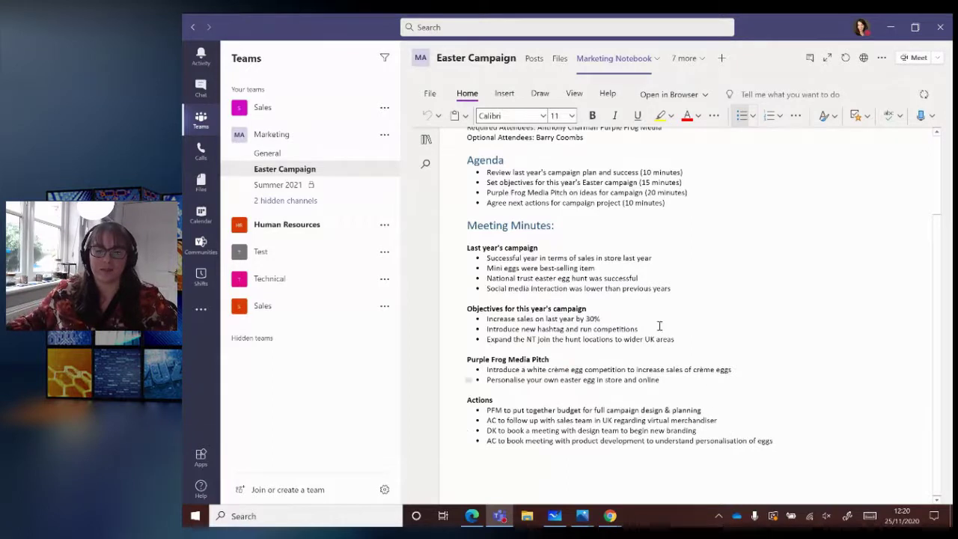
click(695, 65)
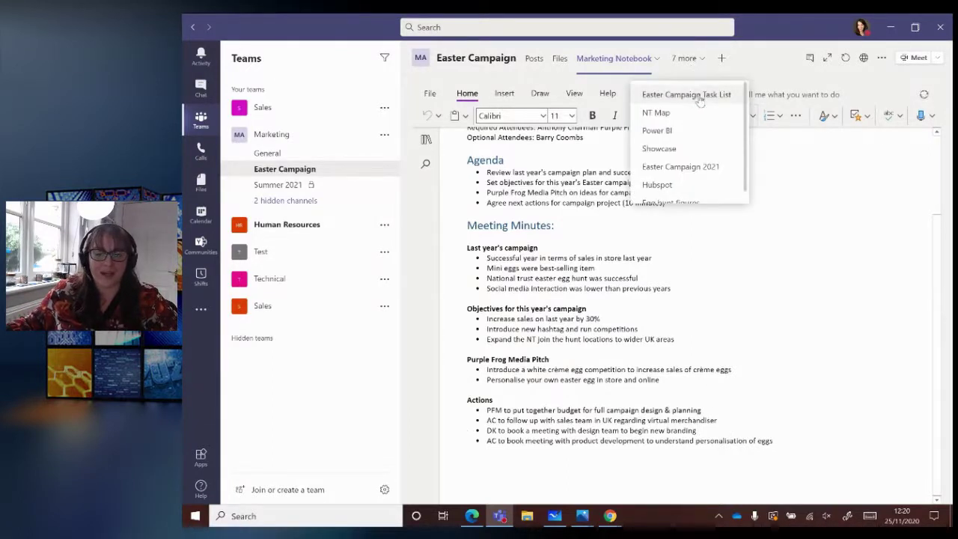
- Open the Easter Campaign Task List plan and start a new task under To Do
click(686, 95)
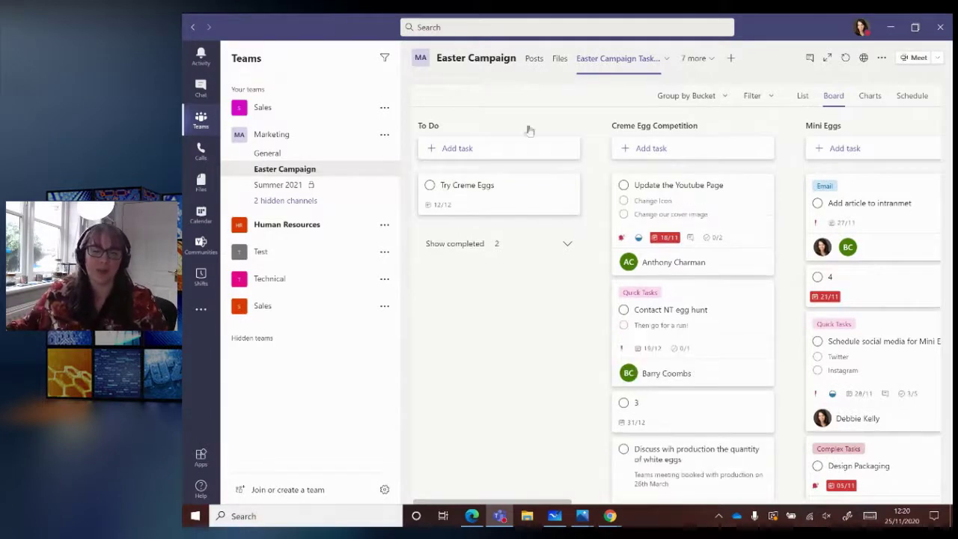
click(487, 153)
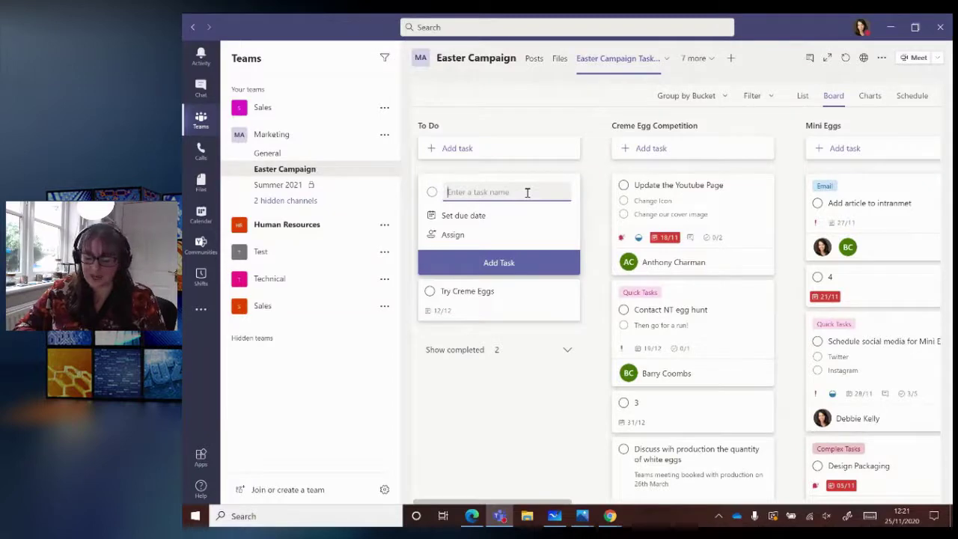
- Add To Do tasks 'Follow up with sales team for cirtual merch' and 'Book meeting with product developmnt'
text(Follow up with)
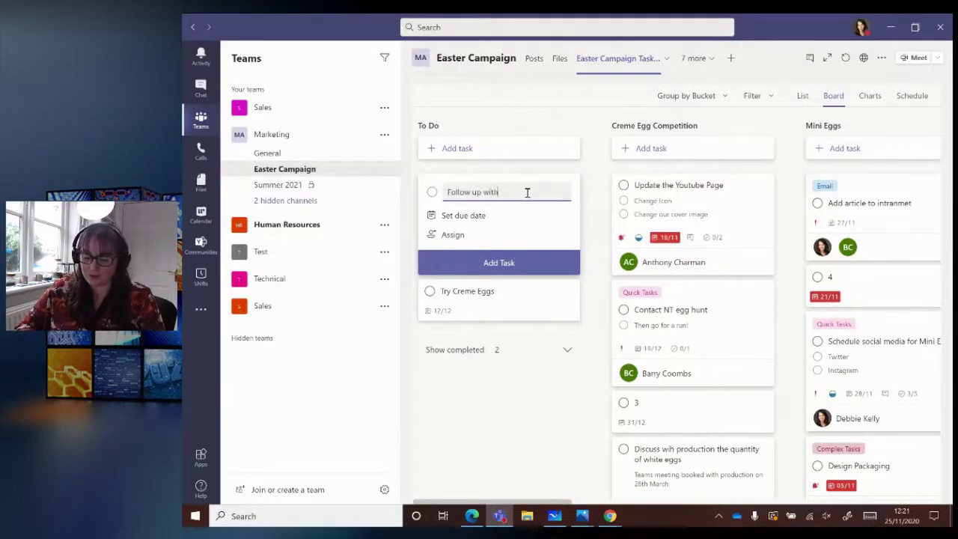
text( sales t)
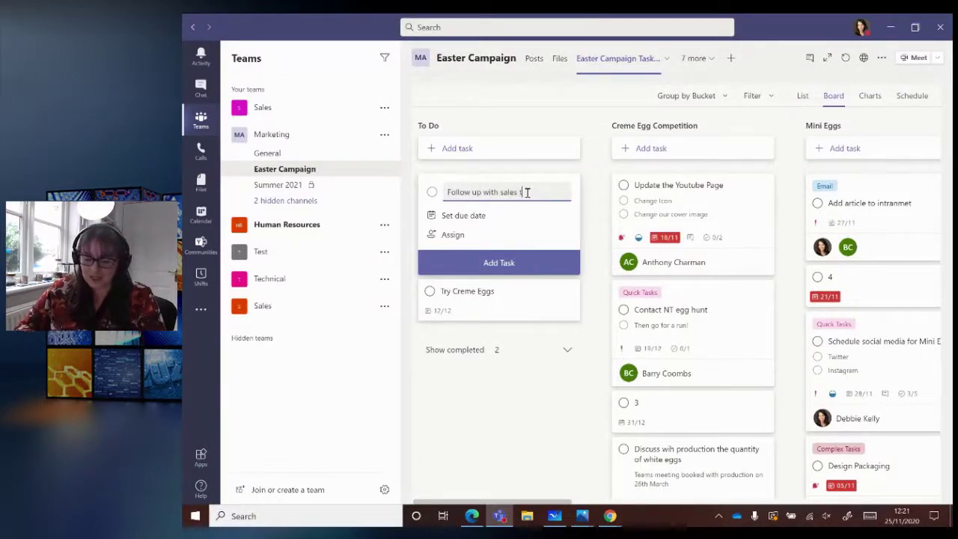
text(eam for cir)
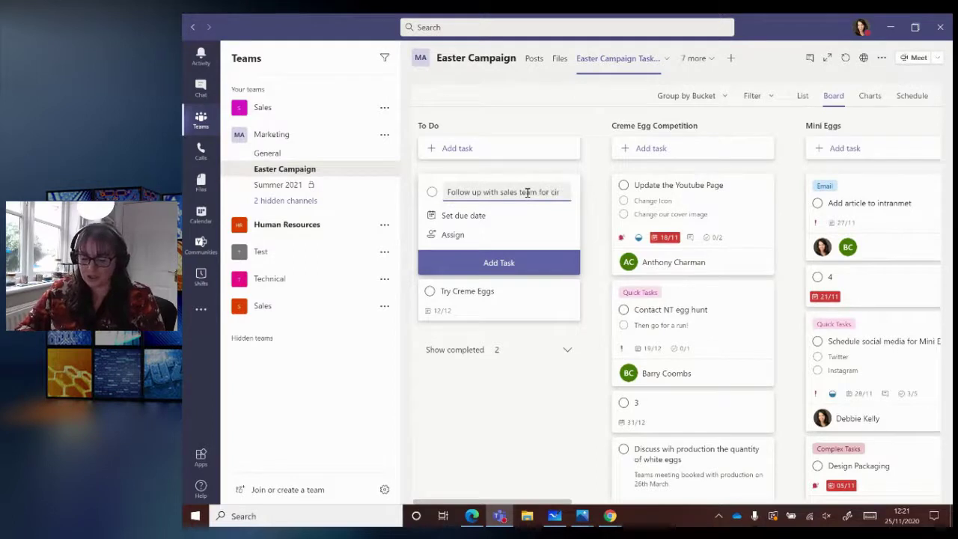
text(tual merch)
key(Return)
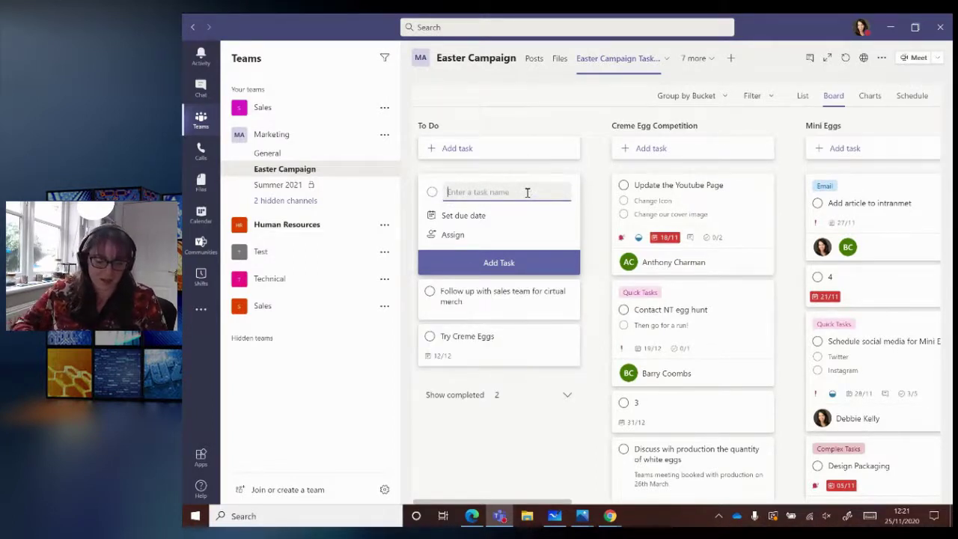
text(Book meet)
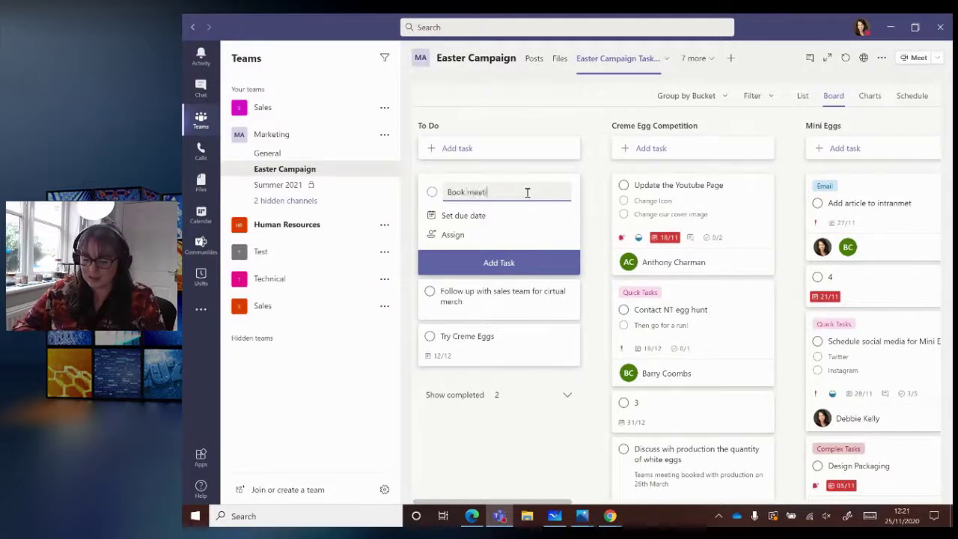
text(ing with product)
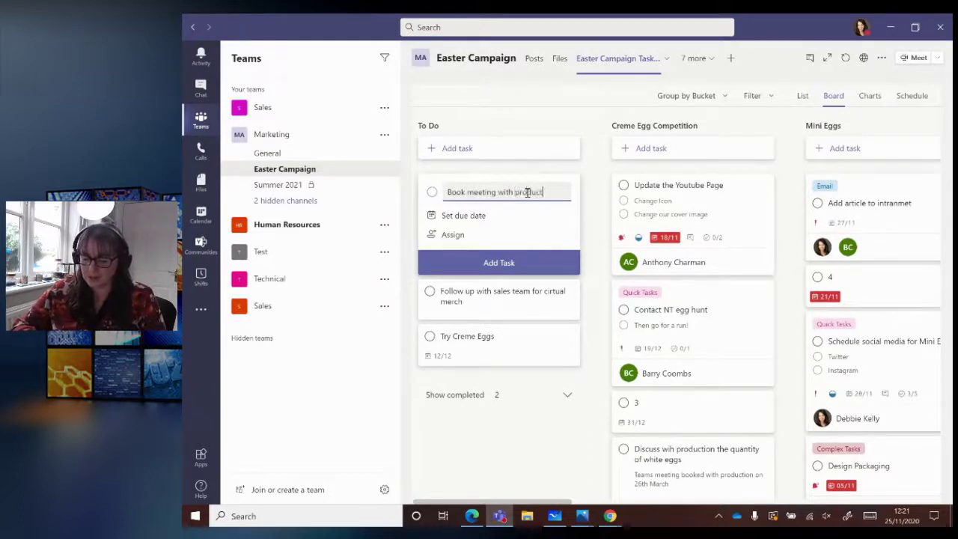
text( developmnt)
key(Return)
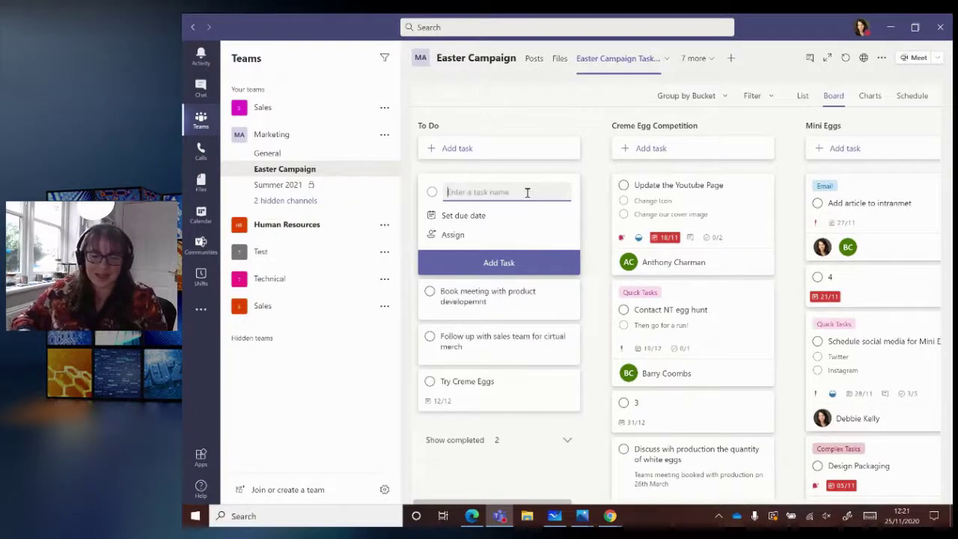
key(Escape)
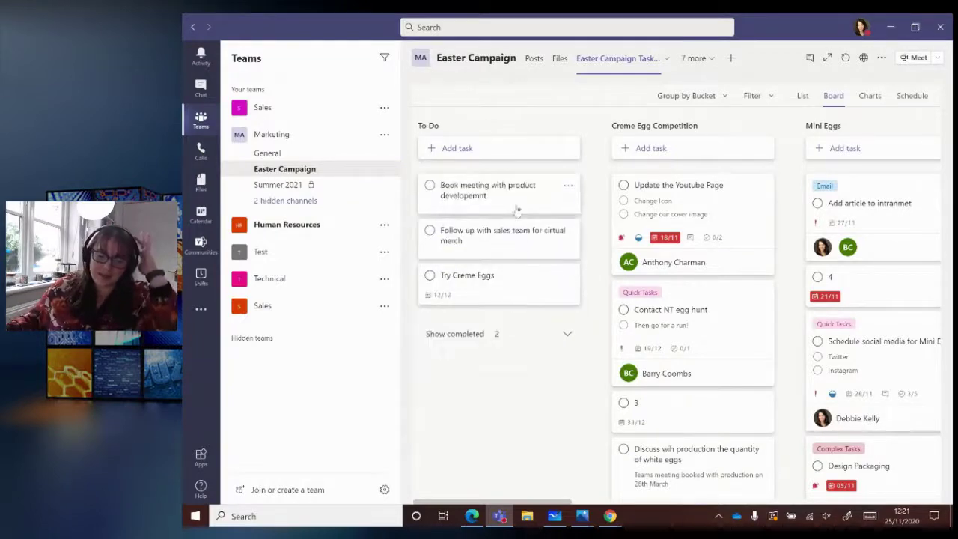
click(516, 209)
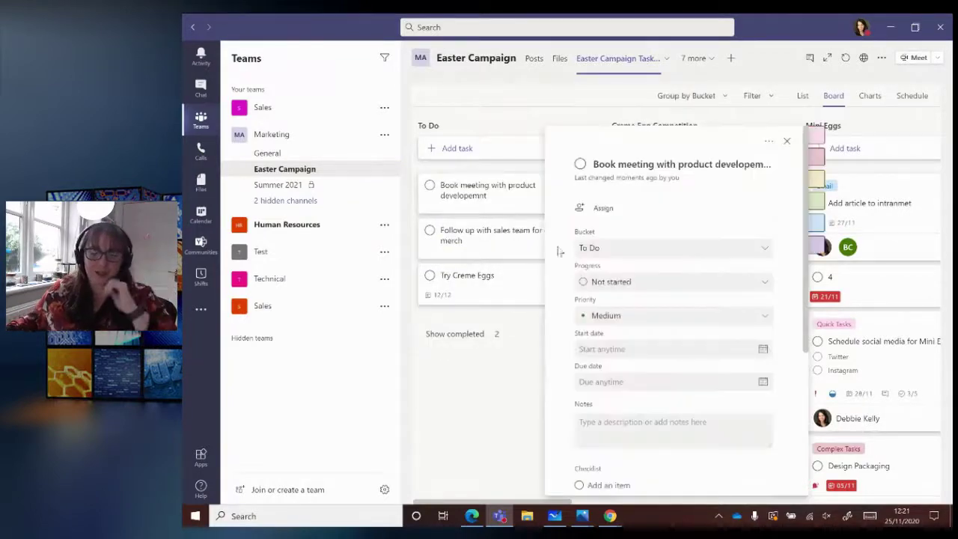
- Assign the task to a team member and set its due date to 04/12/2020
click(595, 208)
click(612, 277)
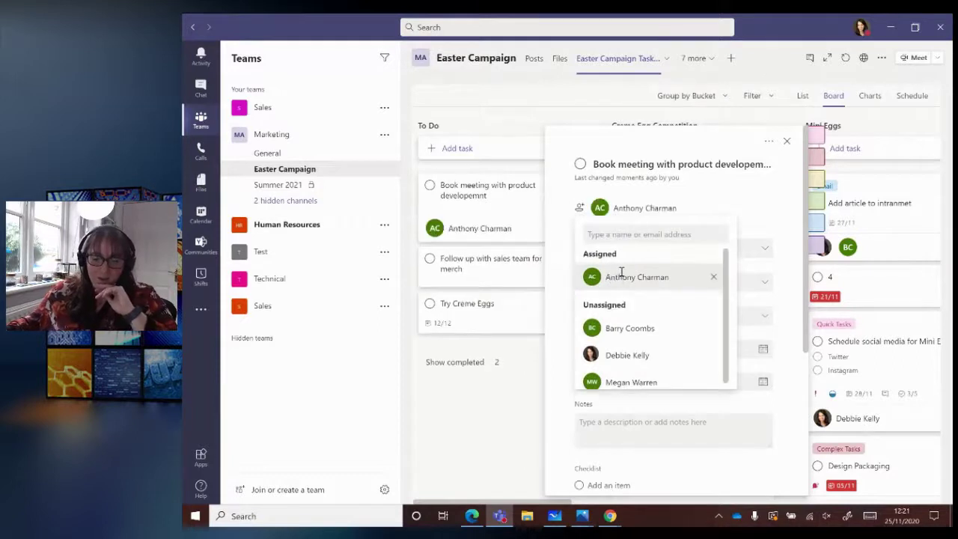
click(744, 304)
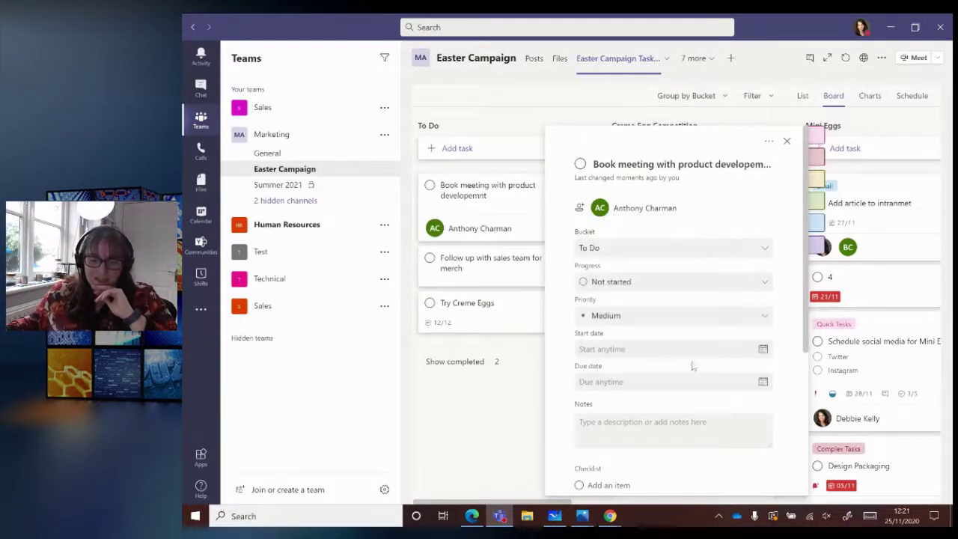
click(761, 382)
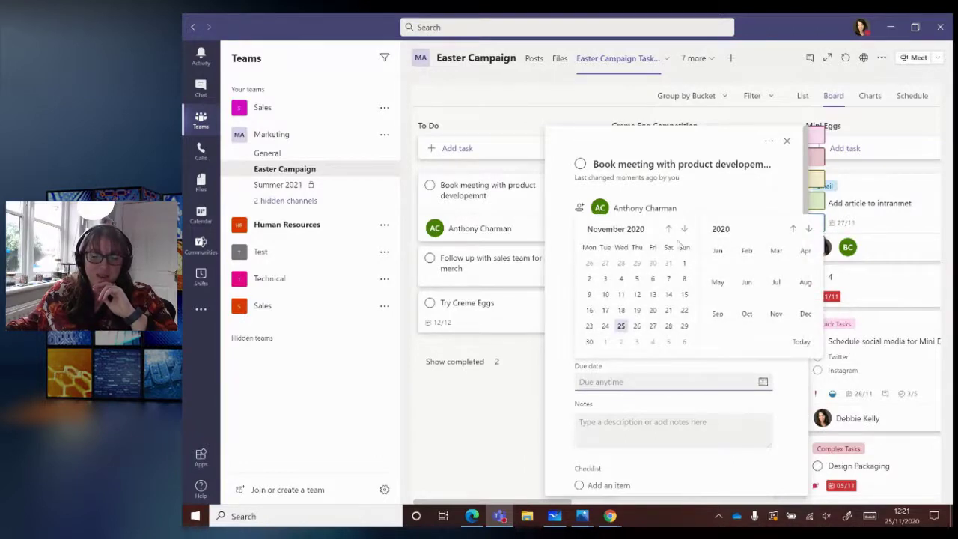
click(683, 229)
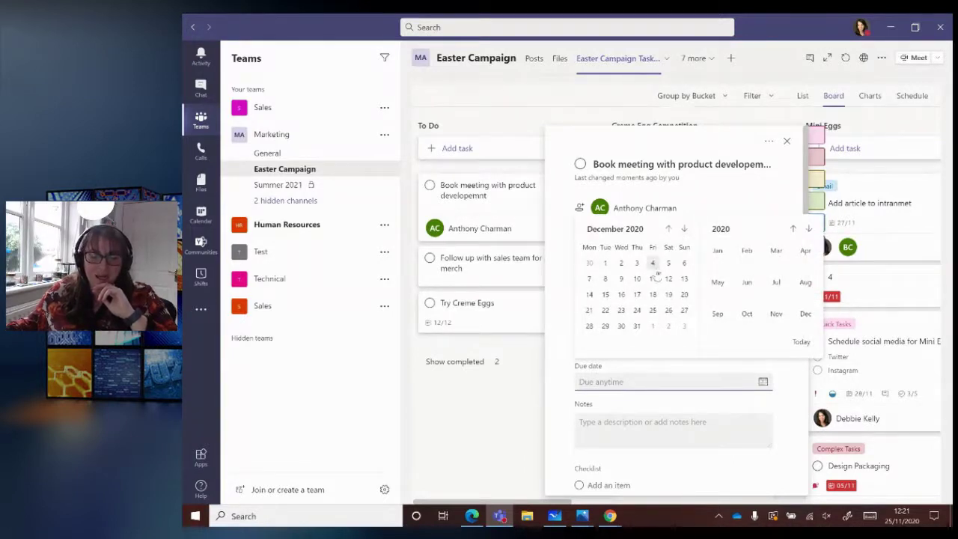
click(653, 263)
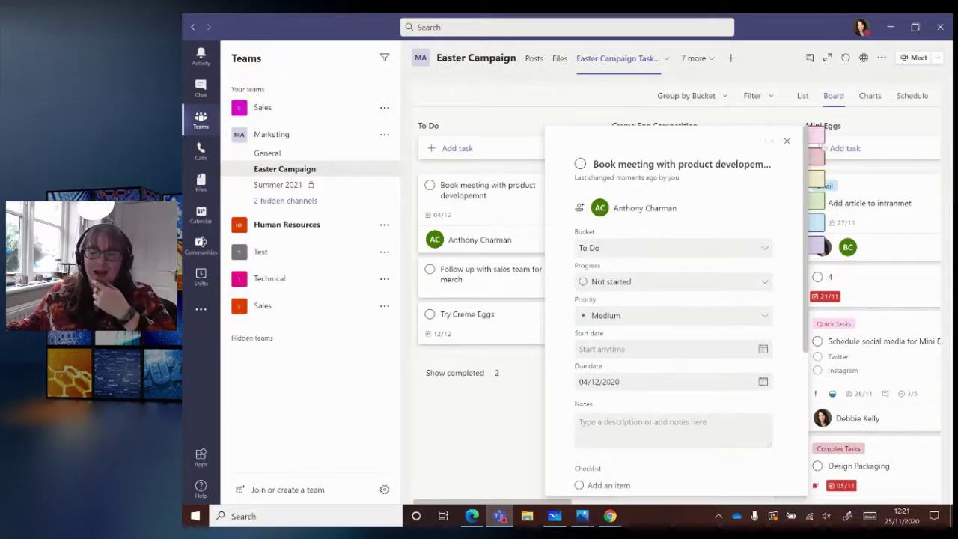
- Apply the Complex Tasks label and close the task details
click(867, 159)
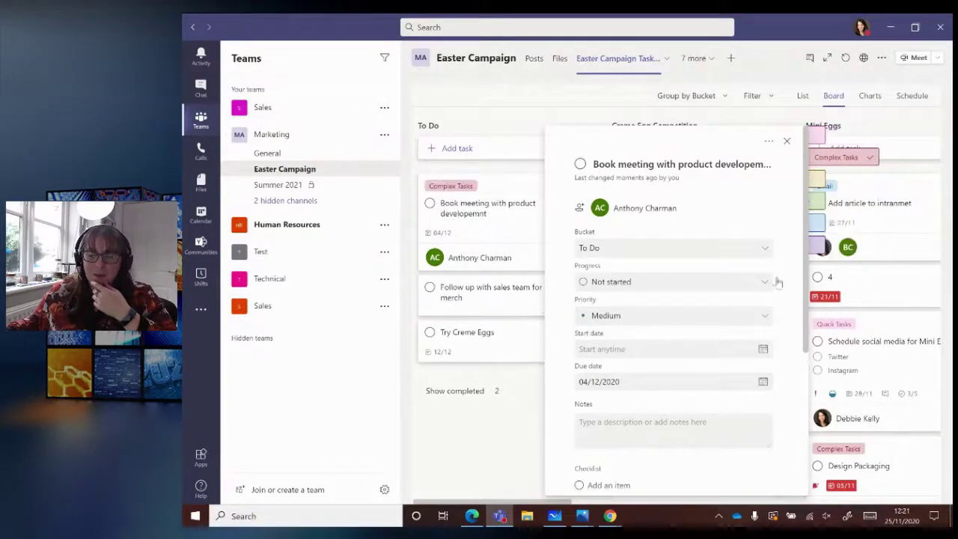
scroll(688, 351, down, 3)
click(616, 316)
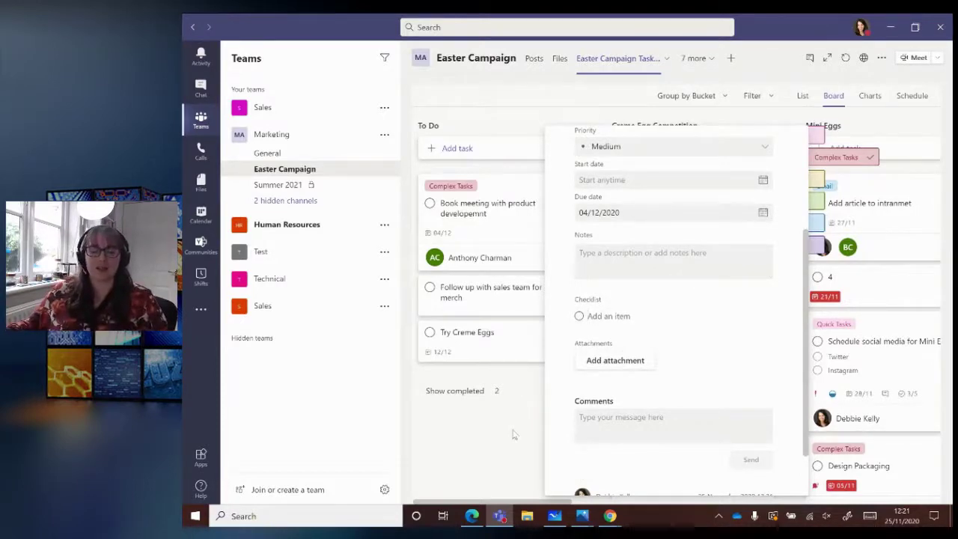
click(514, 433)
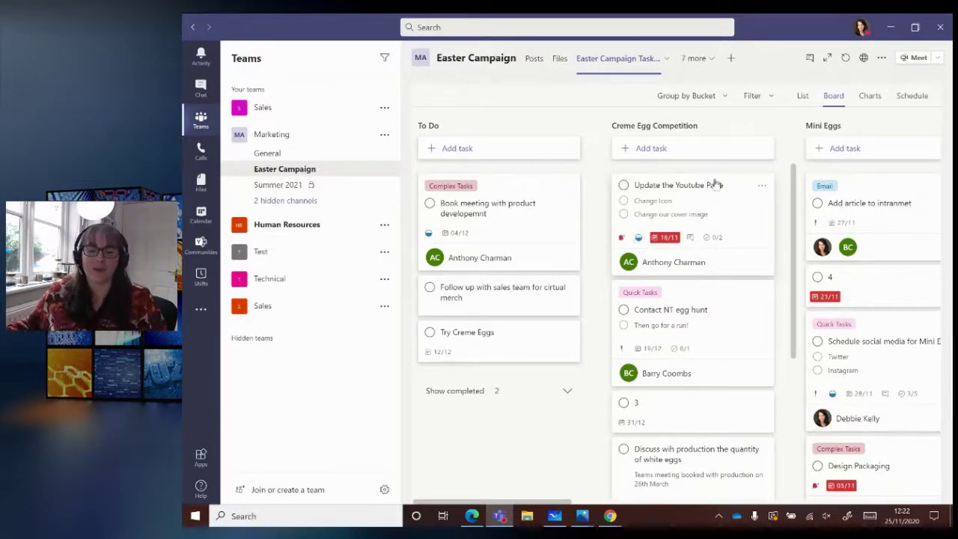
- Scroll the Creme Egg Competition bucket and show its completed tasks
scroll(718, 277, down, 5)
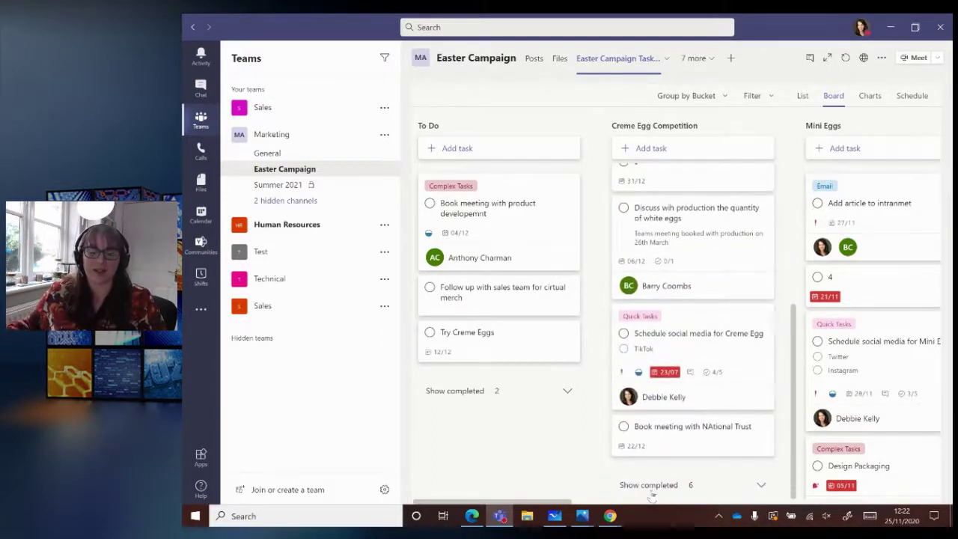
click(650, 485)
scroll(673, 418, down, 5)
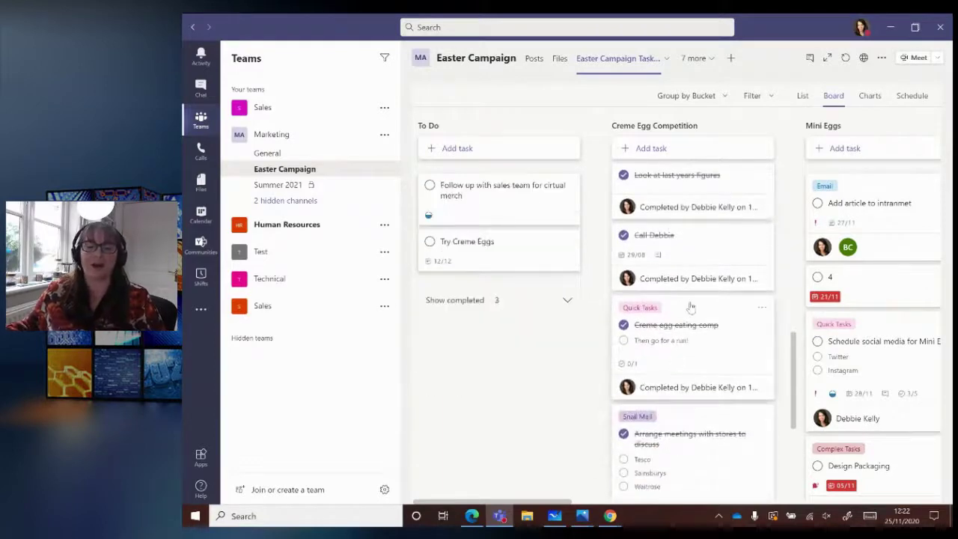
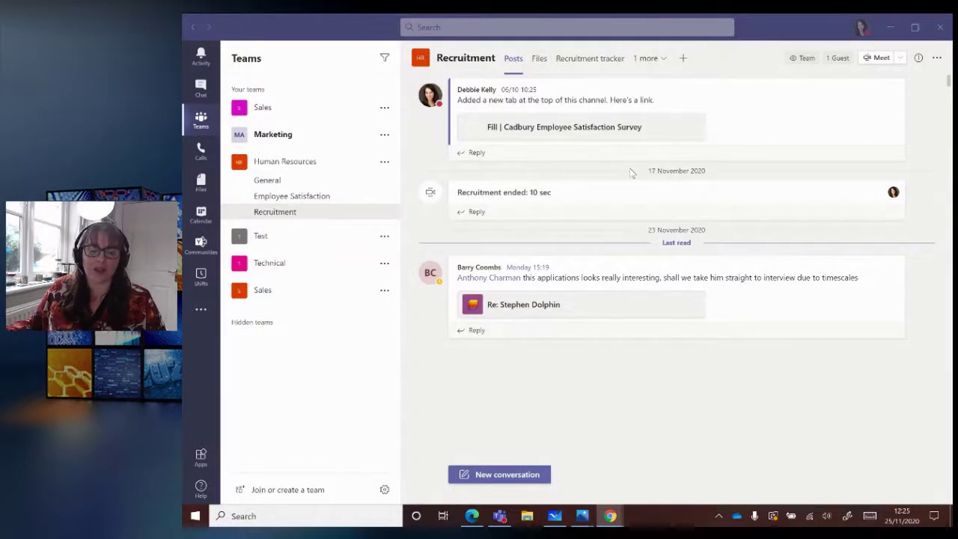
- Switch from the Teams Recruitment channel to the Event Staff Application Form in Edge
key(alt+Tab)
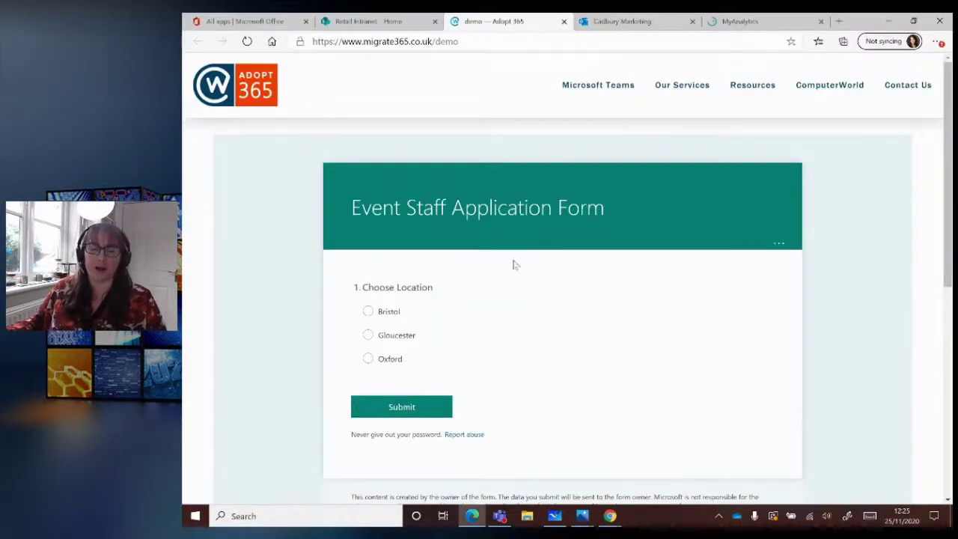
- Choose Bristol as the location and Event Manager as the role
click(389, 314)
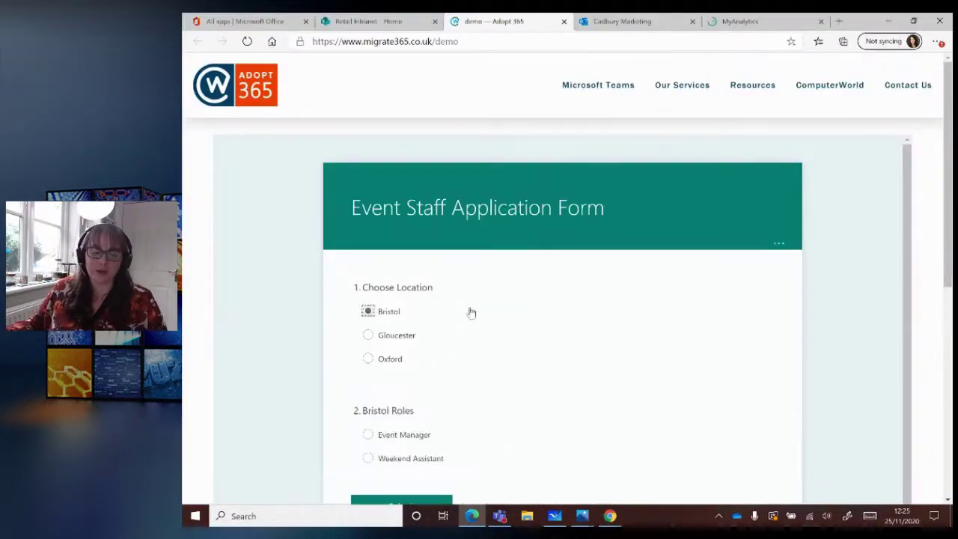
scroll(453, 293, down, 1)
scroll(426, 310, down, 2)
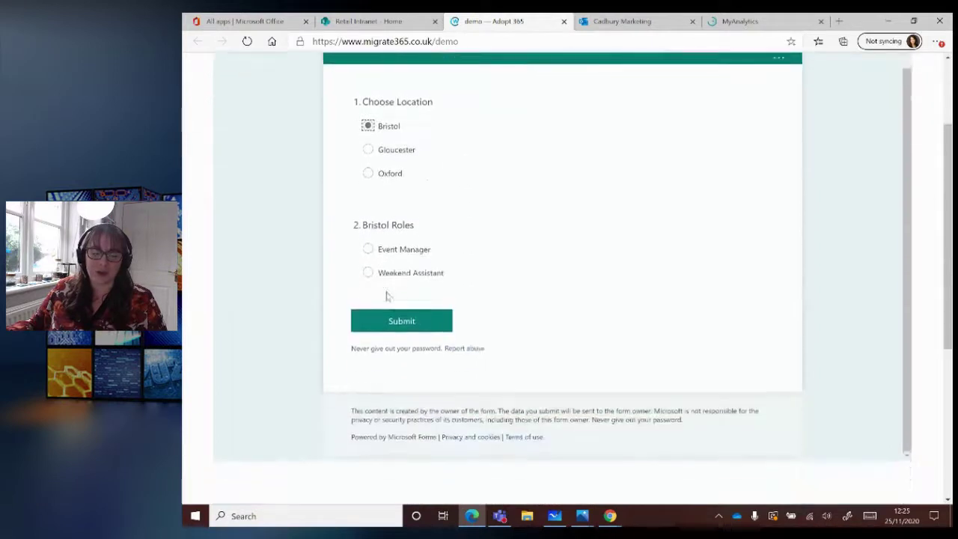
click(395, 240)
scroll(460, 294, down, 1)
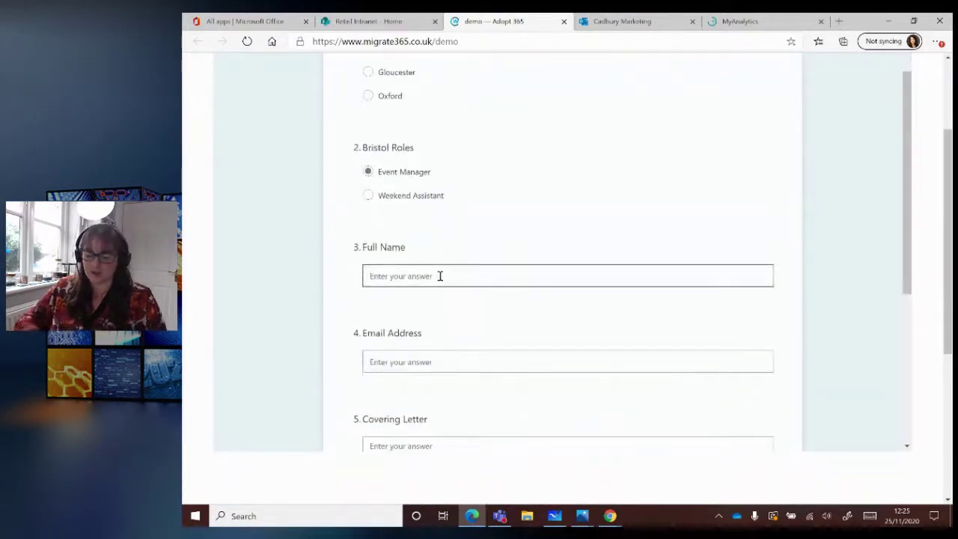
- Enter the applicant's full name and e-mail address
click(440, 276)
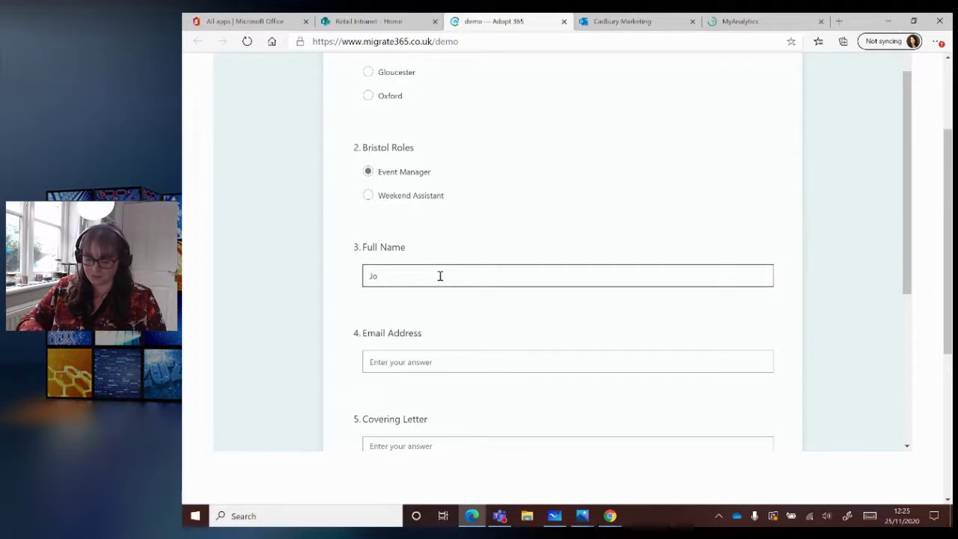
click(446, 356)
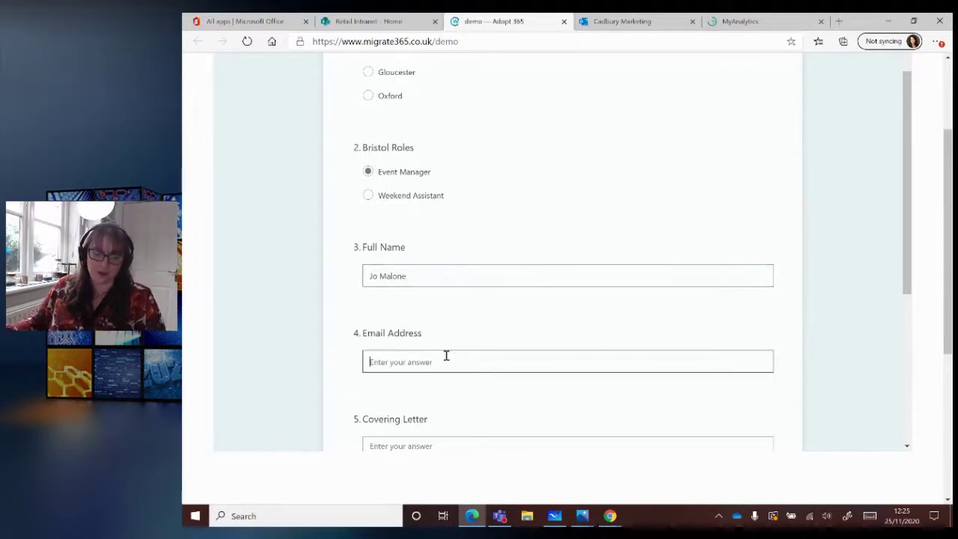
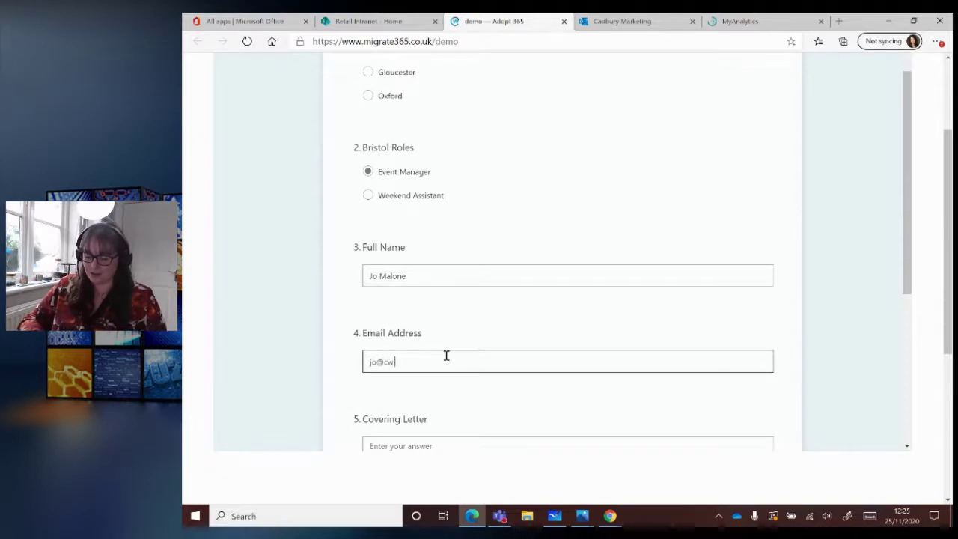
- Write the covering letter 'I love your organisation', add the LinkedIn profile, and submit
scroll(443, 355, down, 3)
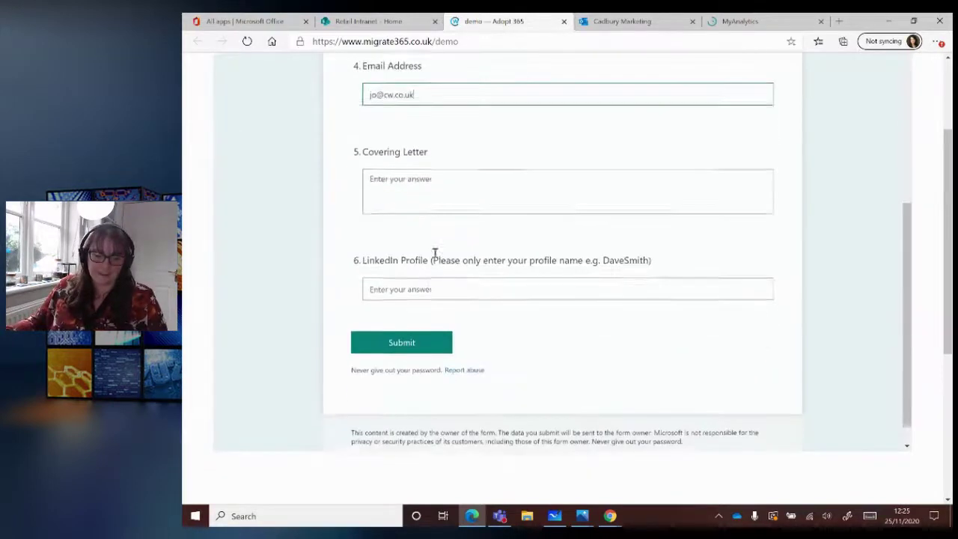
click(442, 178)
text(I love y)
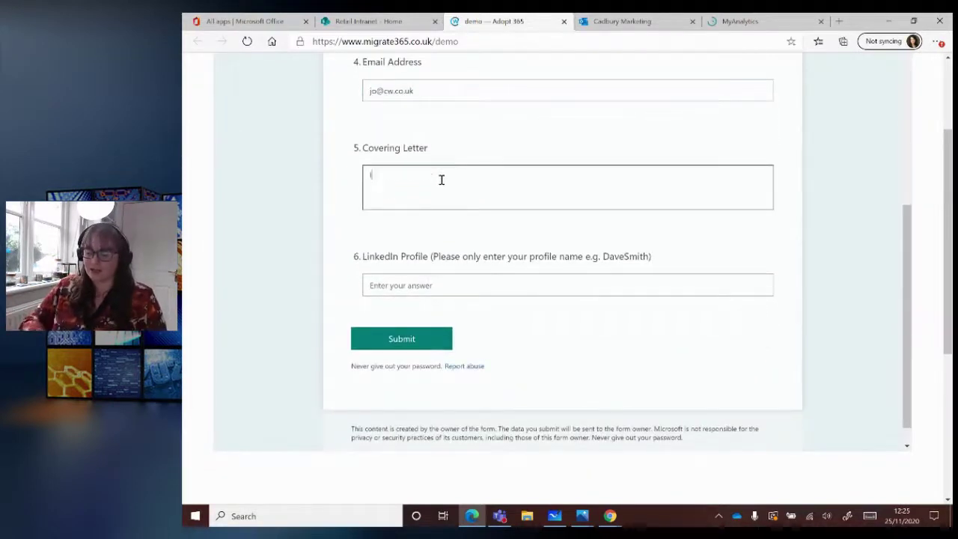
text(our o)
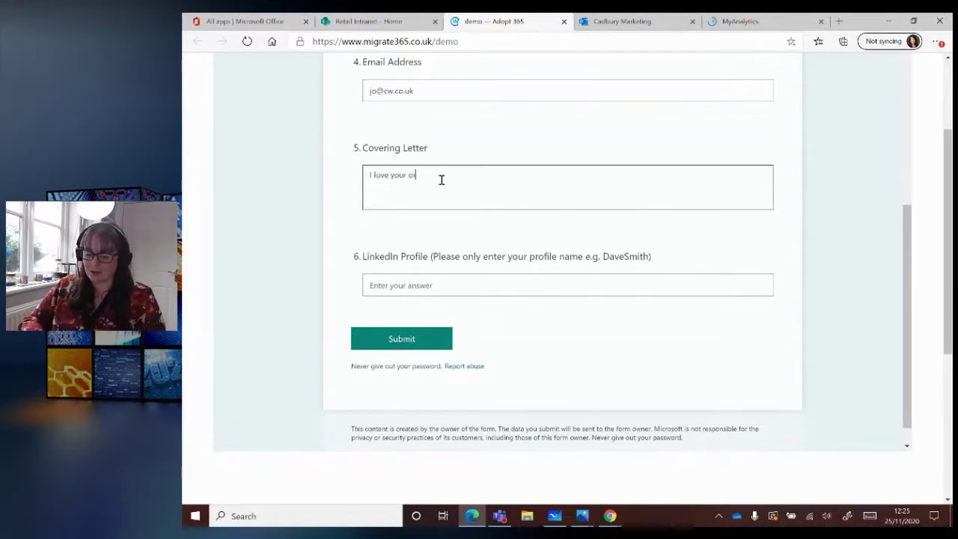
text(rganisation)
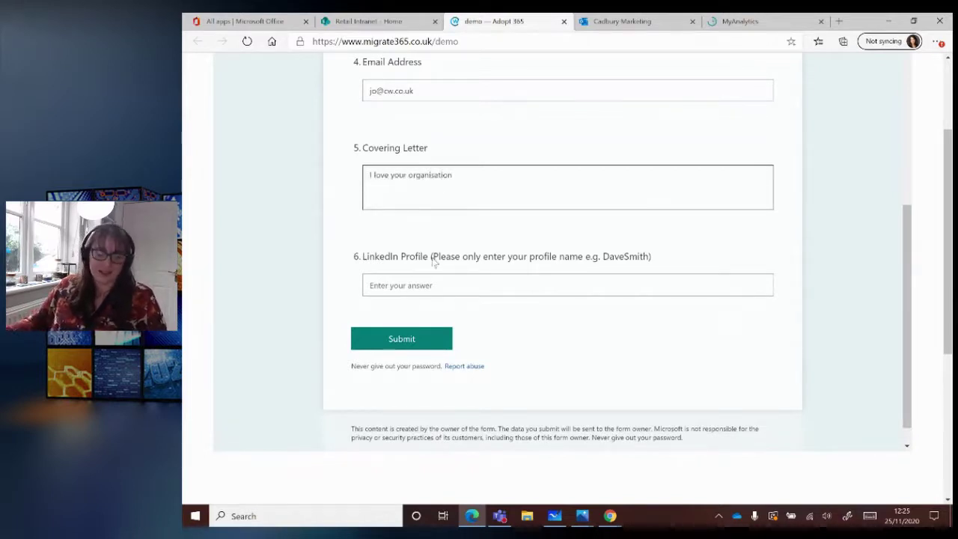
click(427, 291)
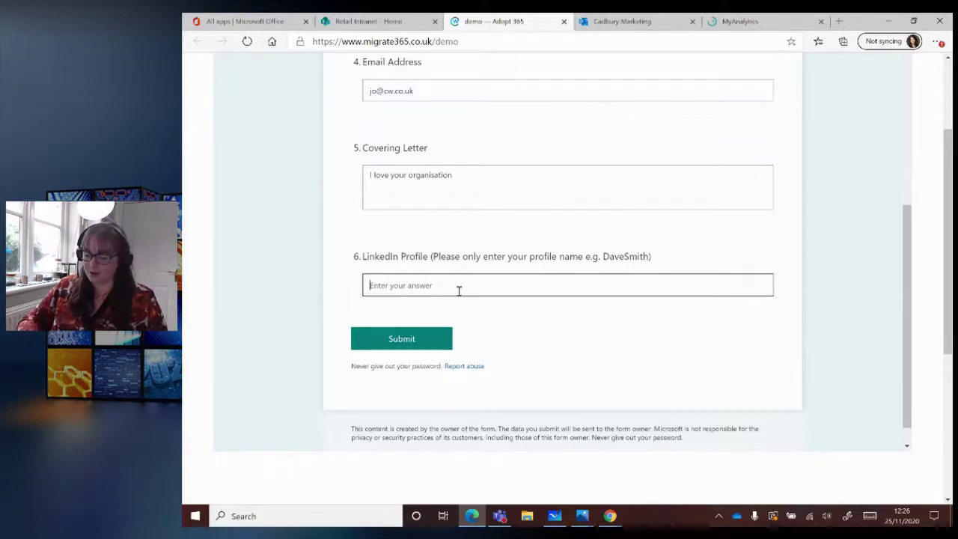
text(jo)
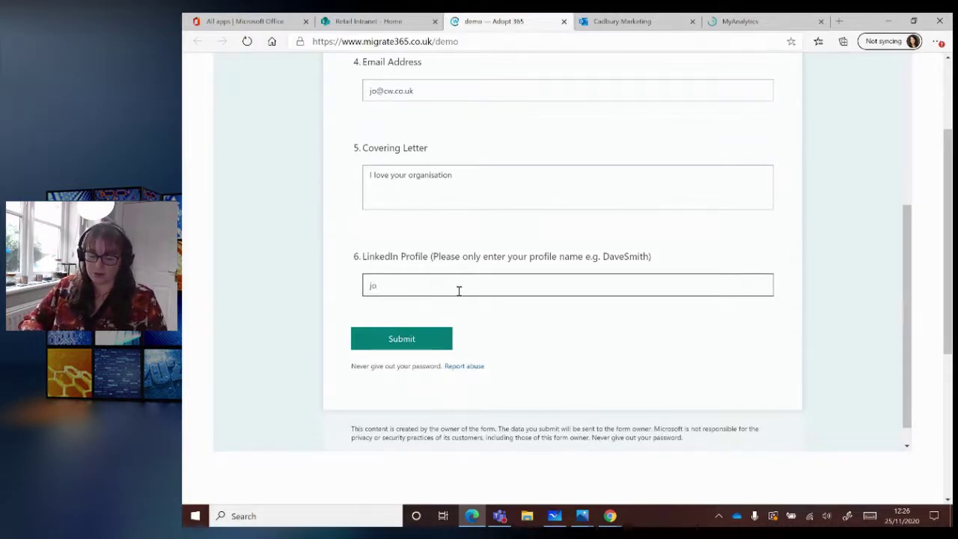
text(me)
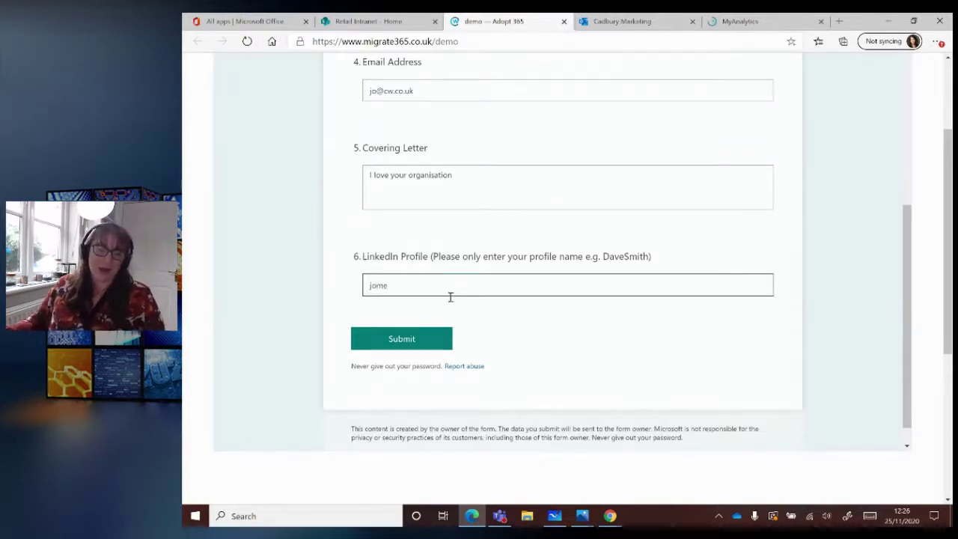
scroll(449, 299, up, 6)
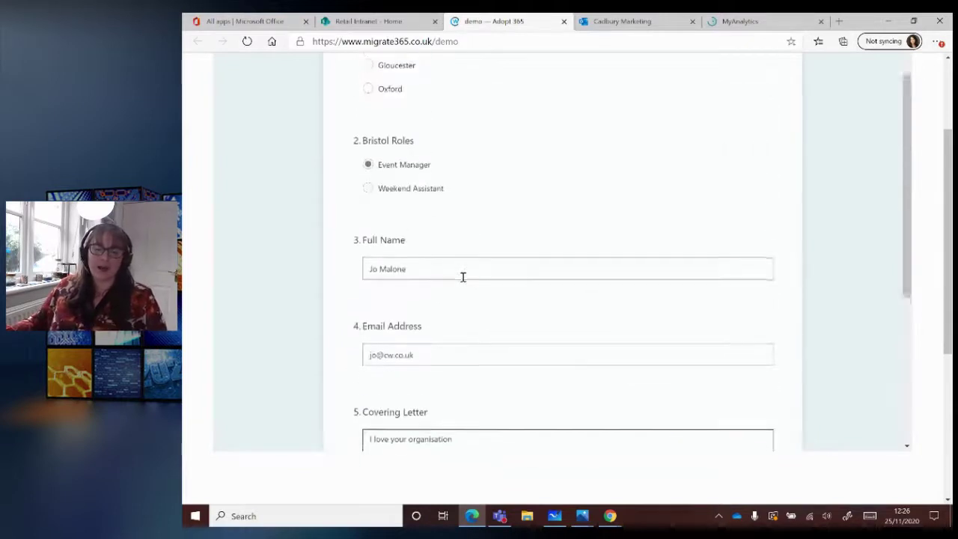
scroll(452, 93, down, 6)
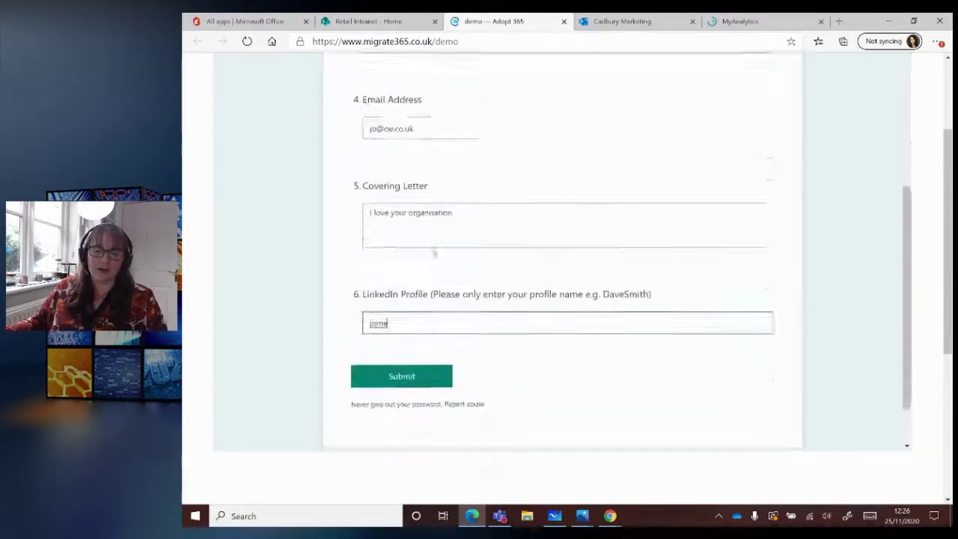
click(418, 317)
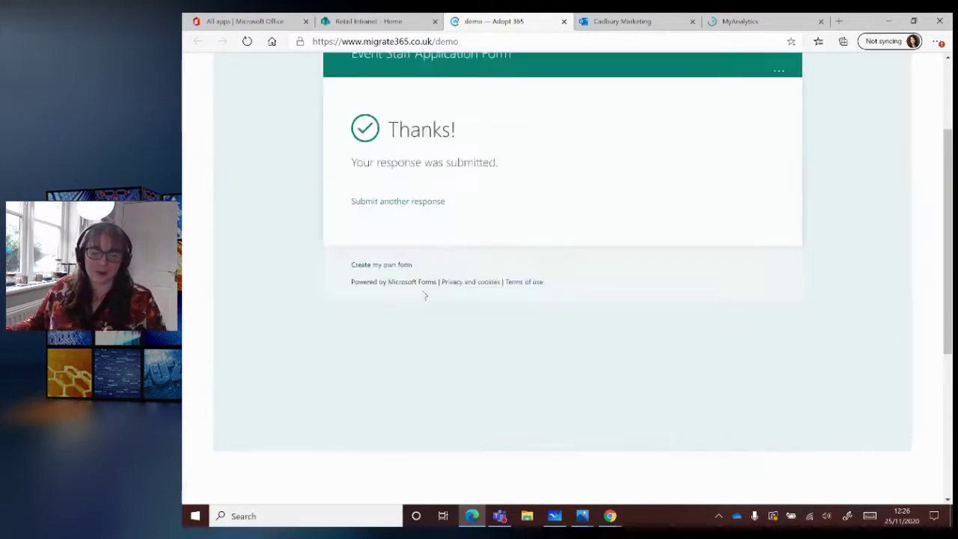
- Switch to the 'All apps | Microsoft Office' browser tab
scroll(514, 166, up, 2)
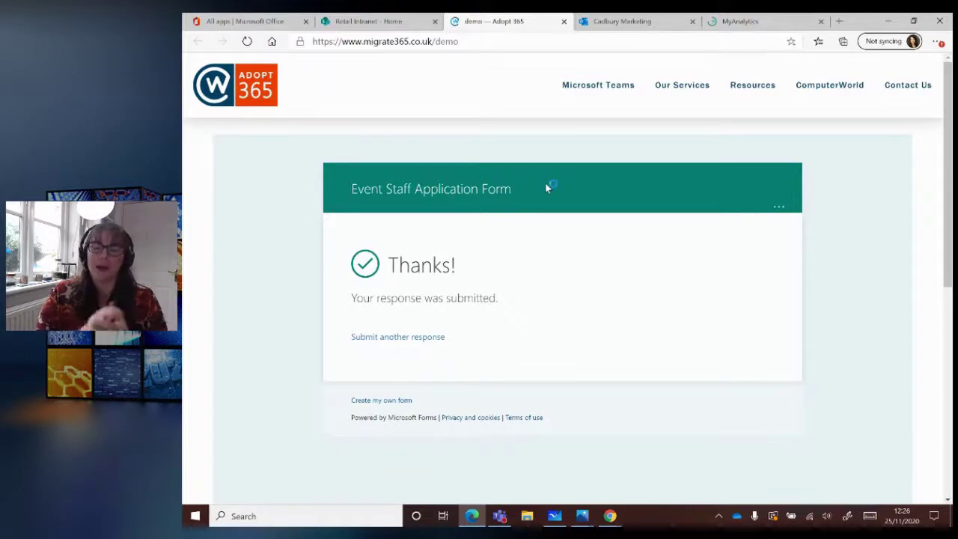
key(ctrl+1)
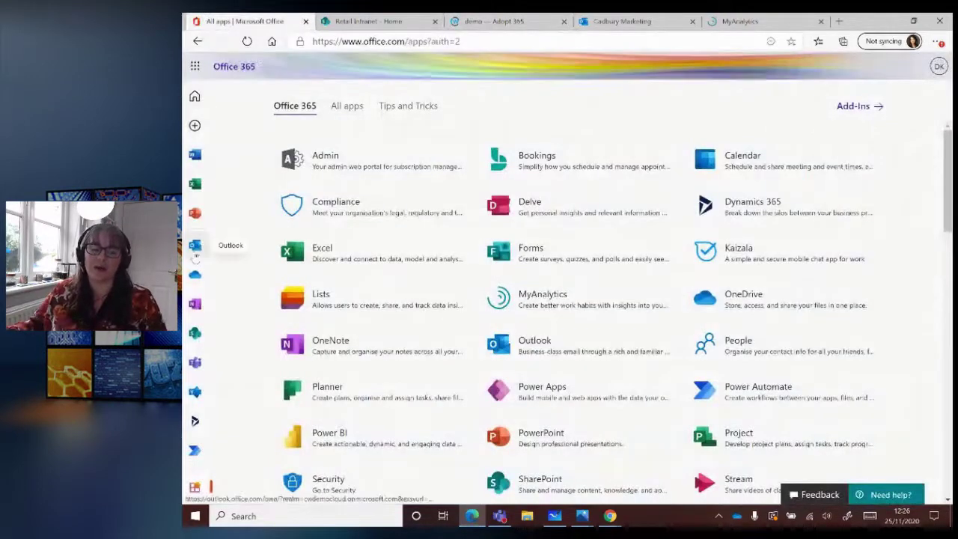
- Read the Bristol Event Manager application alert in Outlook, dismiss Reminders, and return to Teams
click(194, 245)
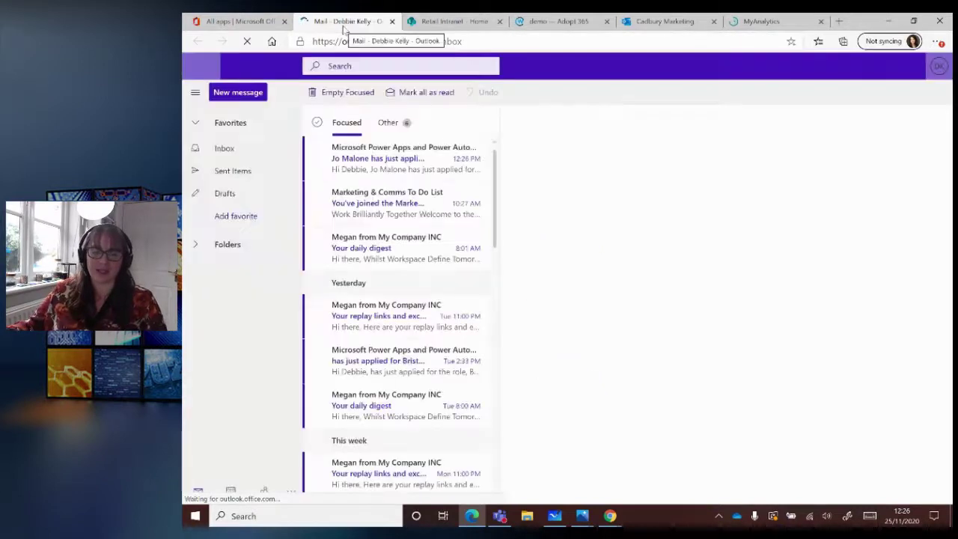
click(380, 166)
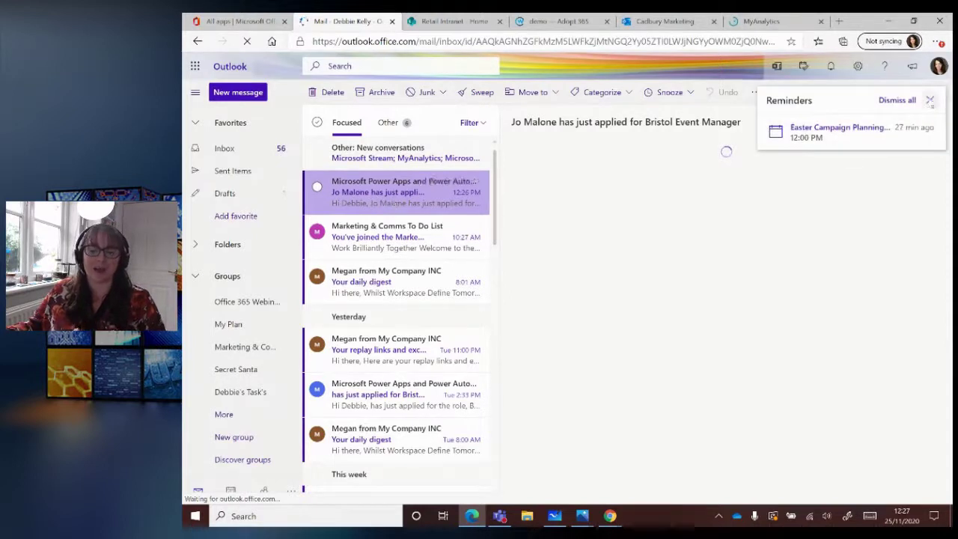
click(929, 101)
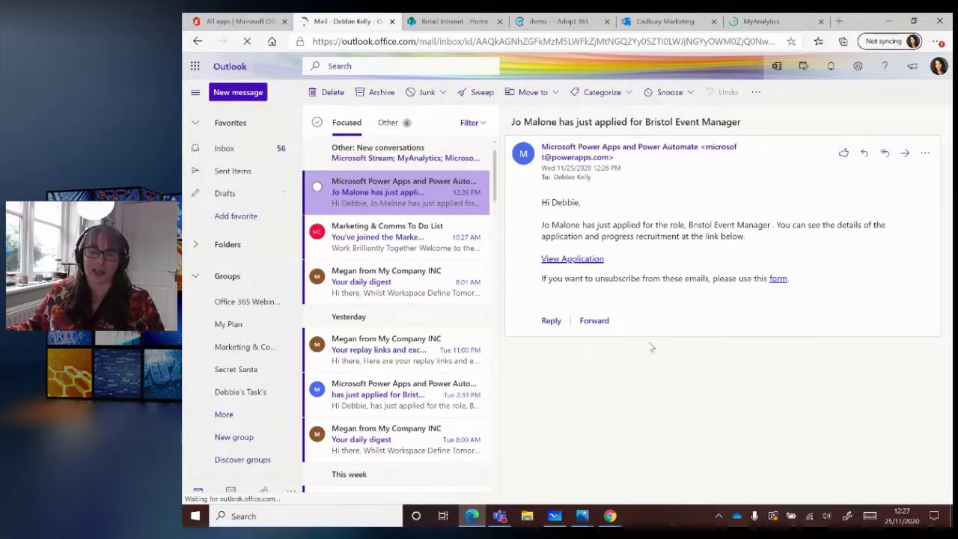
click(499, 516)
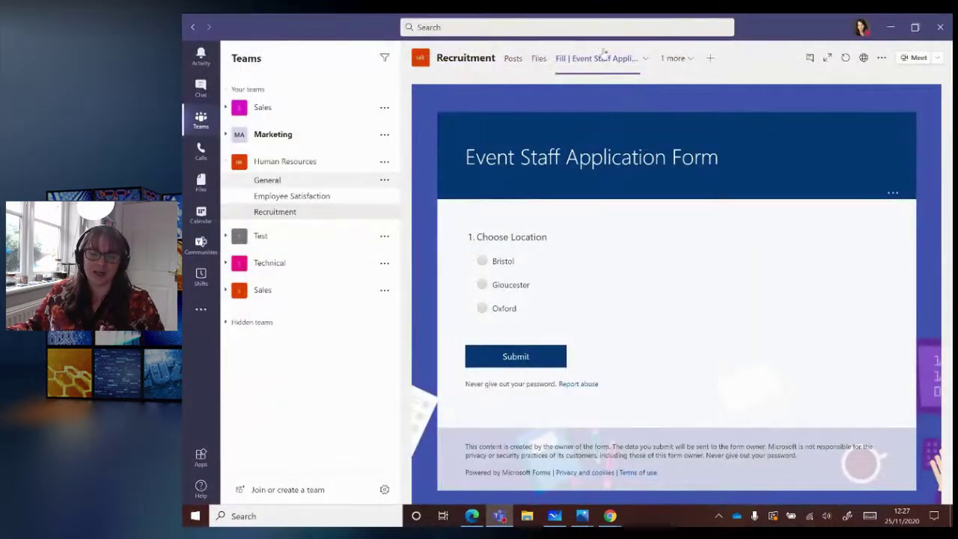
- Open the Recruitment tracker tab from the channel's '1 more' tab menu
click(674, 64)
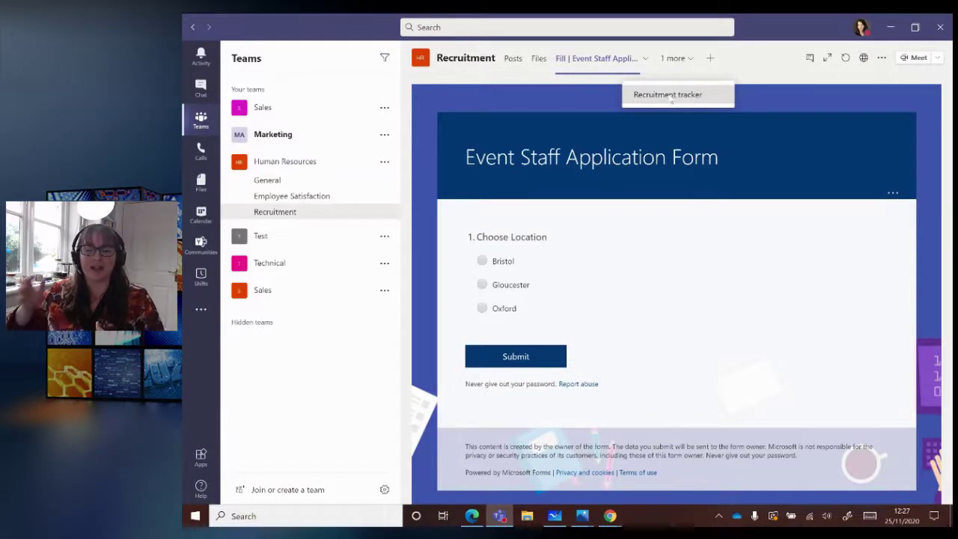
click(668, 95)
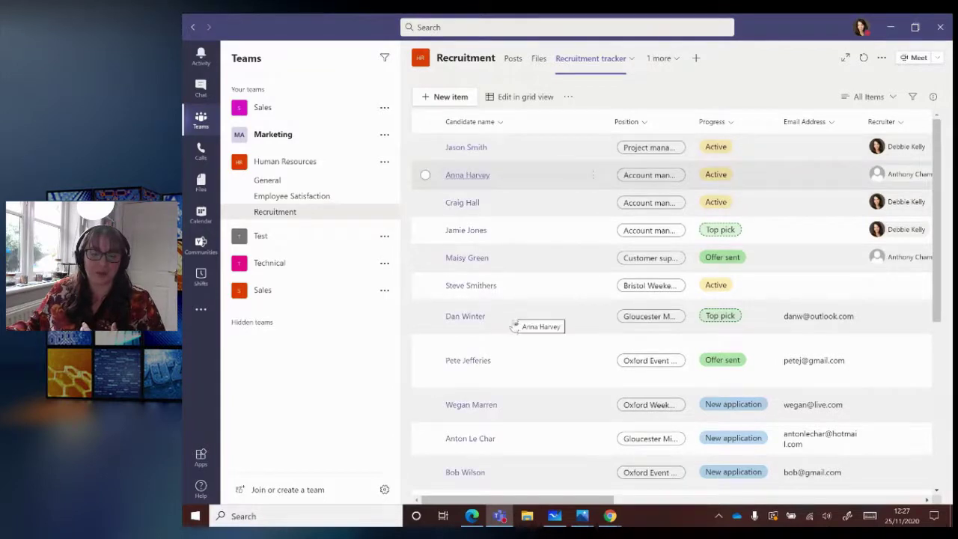
scroll(513, 327, down, 2)
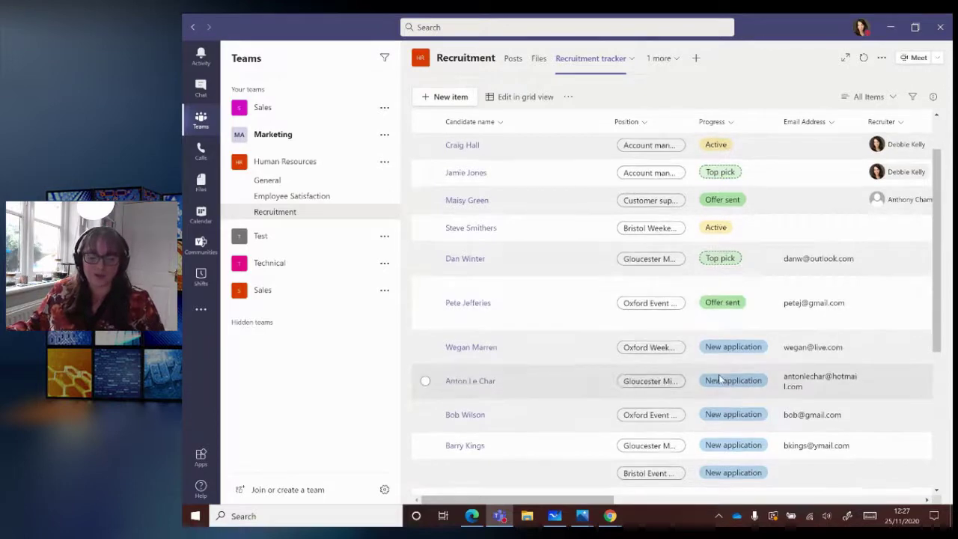
- Open the new Bristol Event Manager applicant's record at the bottom of the tracker
scroll(524, 329, down, 5)
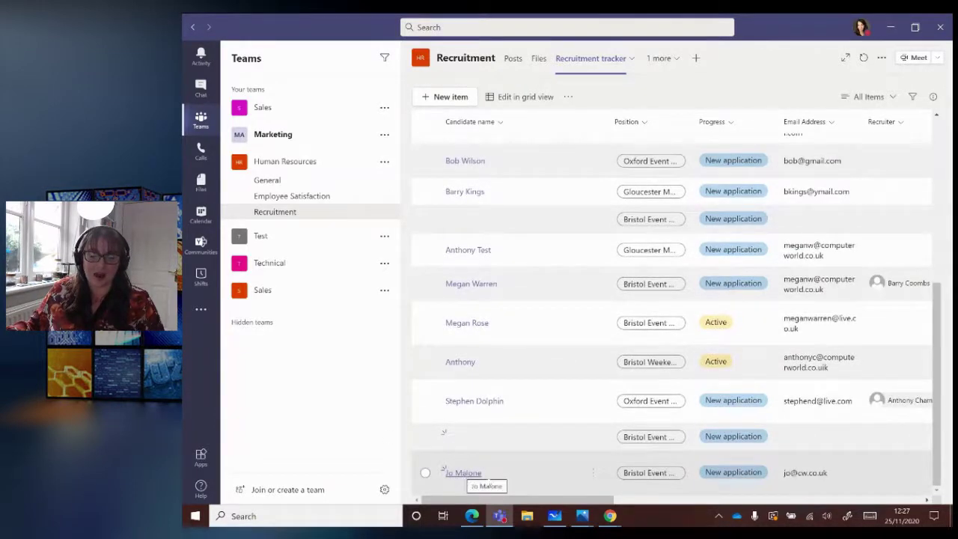
click(458, 473)
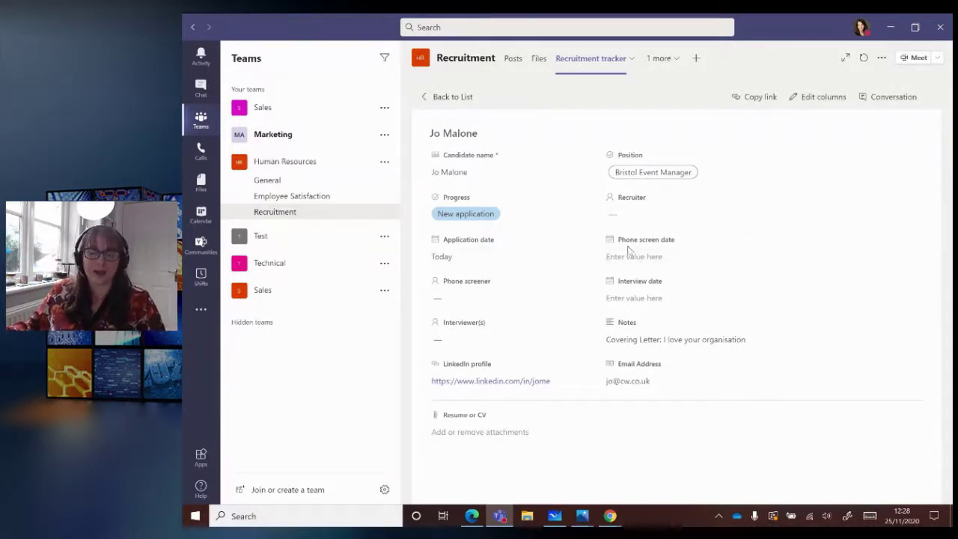
- Assign the recruiter by searching for the colleague and picking the suggestion
click(636, 213)
text(barry)
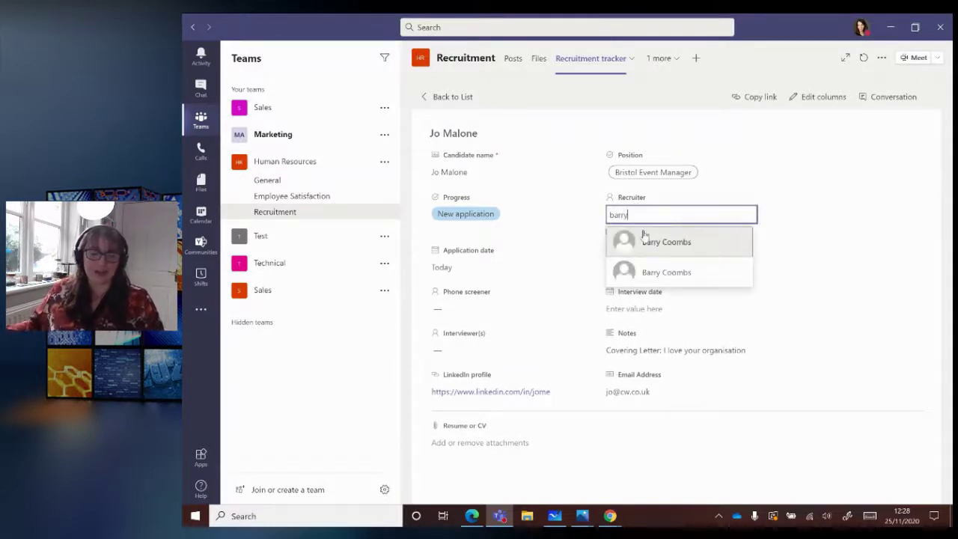
click(643, 240)
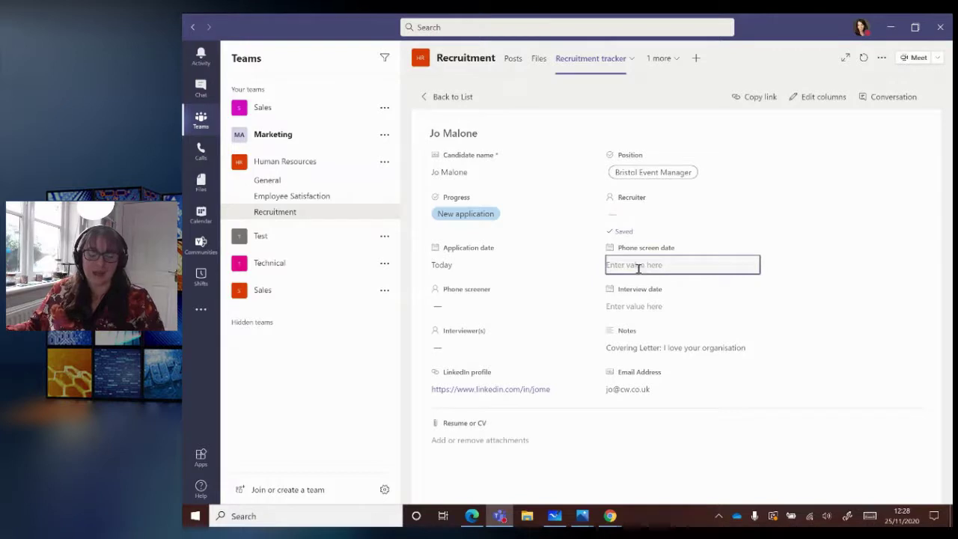
- Set the phone screen date to December 1 at 10:30 AM
click(663, 266)
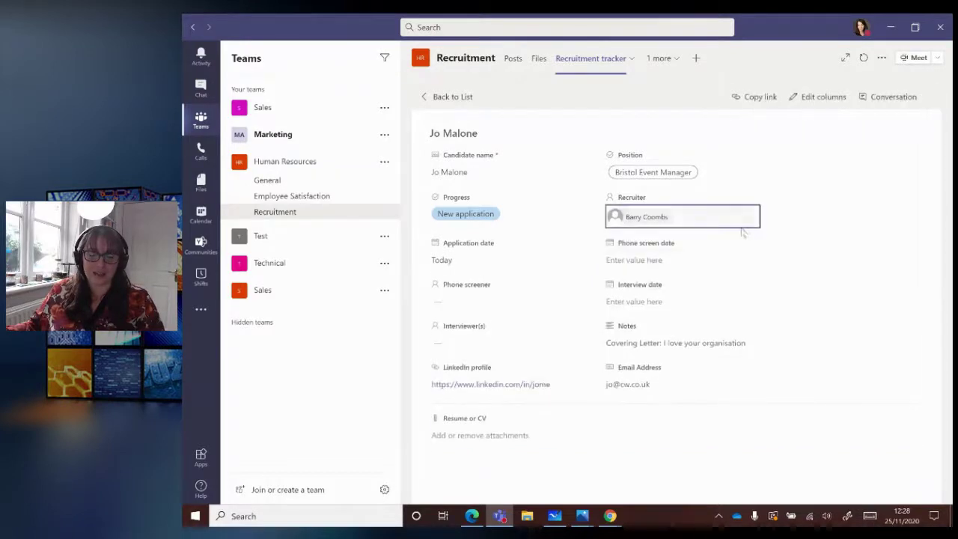
click(685, 266)
click(748, 261)
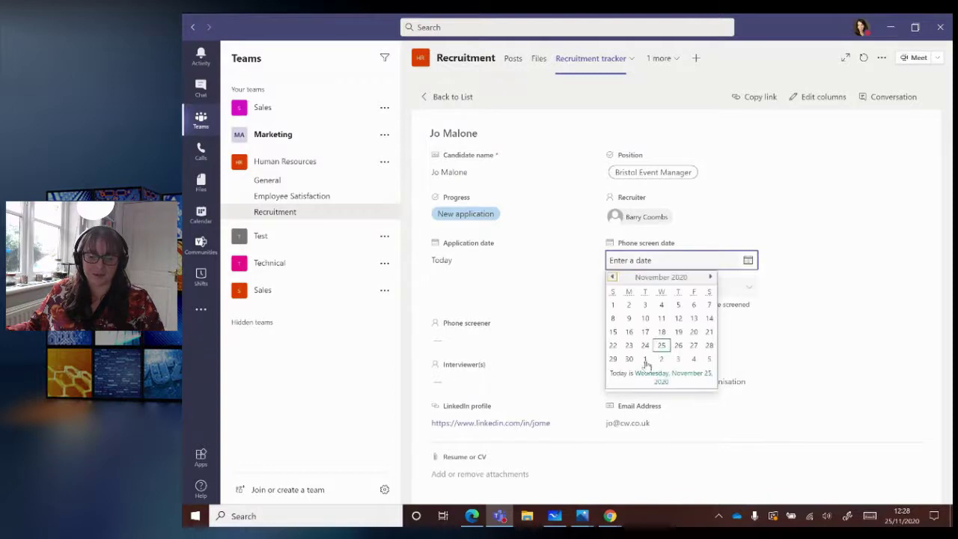
click(646, 364)
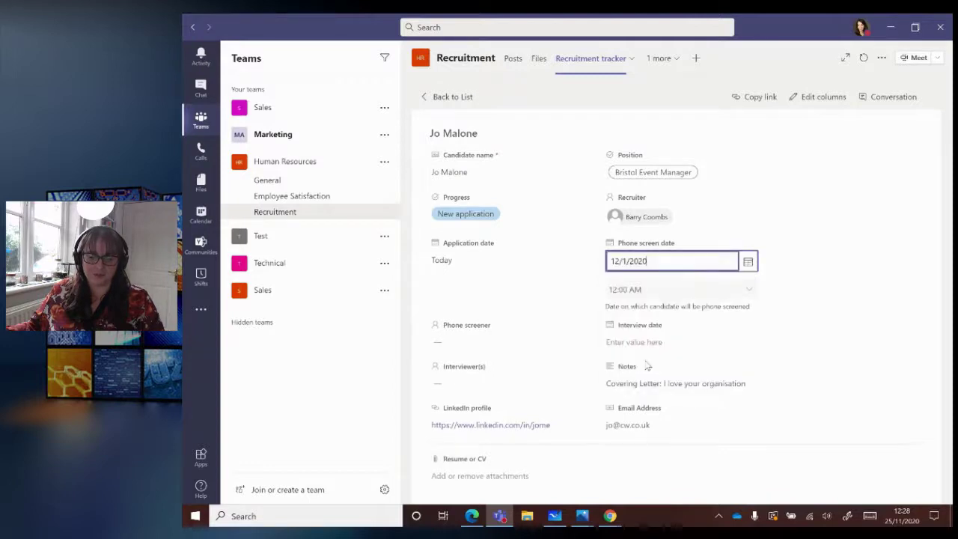
click(747, 290)
scroll(784, 340, down, 3)
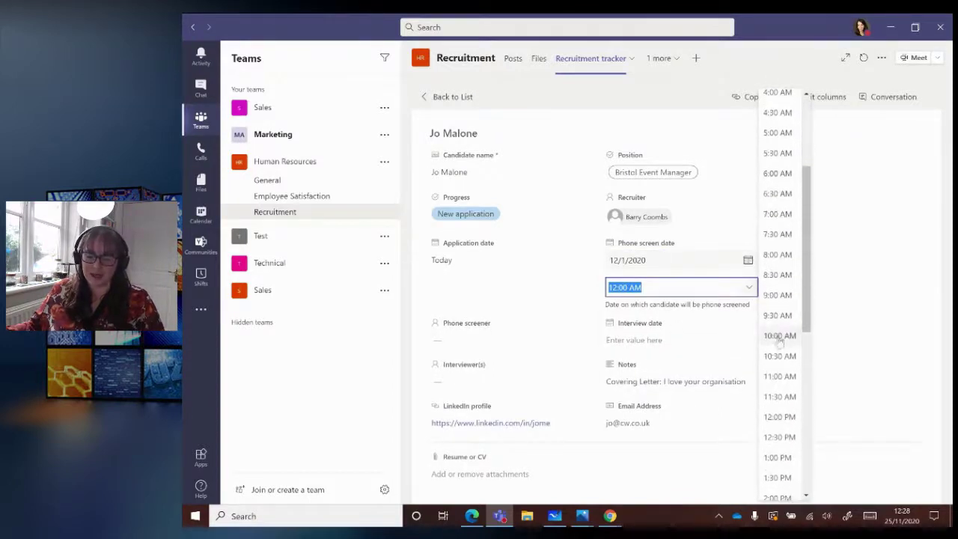
click(778, 360)
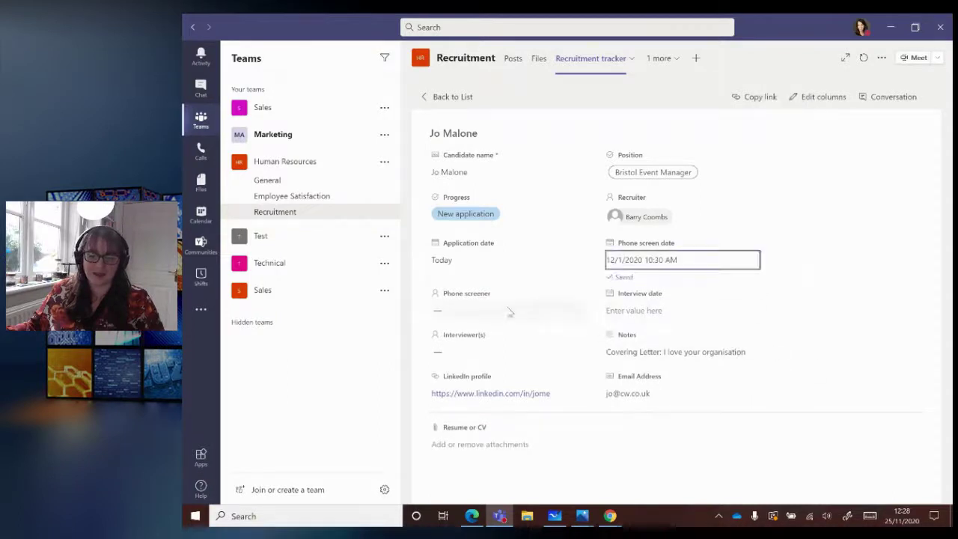
- Assign the phone screener from the suggested colleagues
click(453, 311)
text(debb)
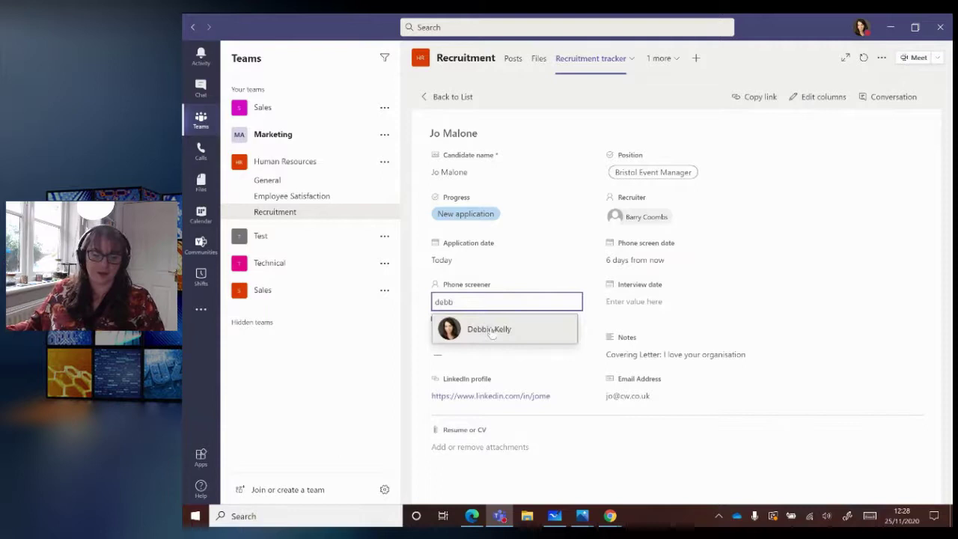
click(491, 329)
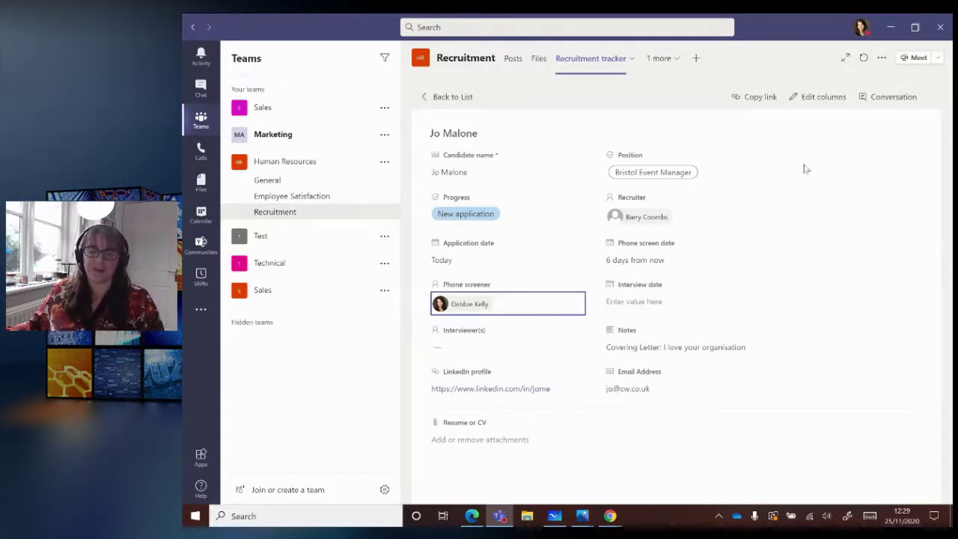
click(887, 105)
click(890, 98)
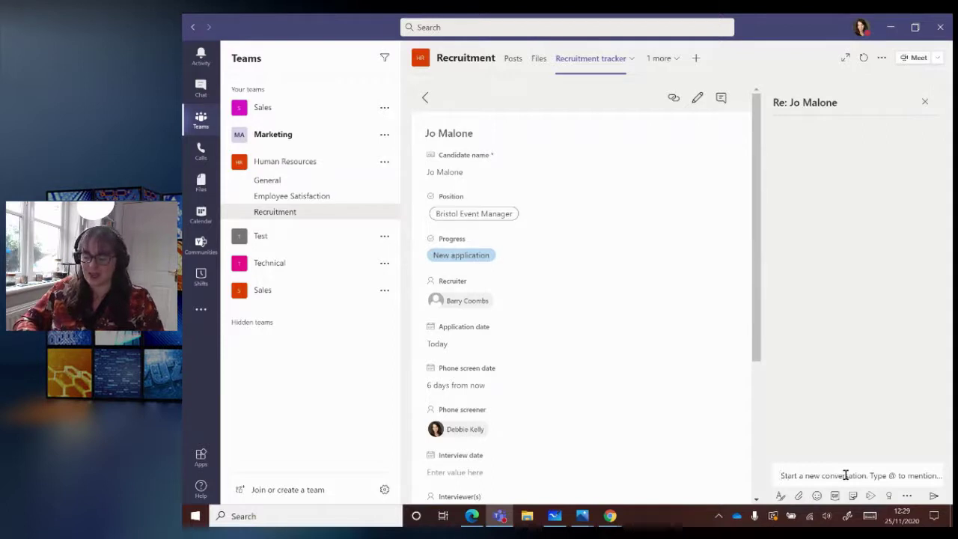
text(@Barry)
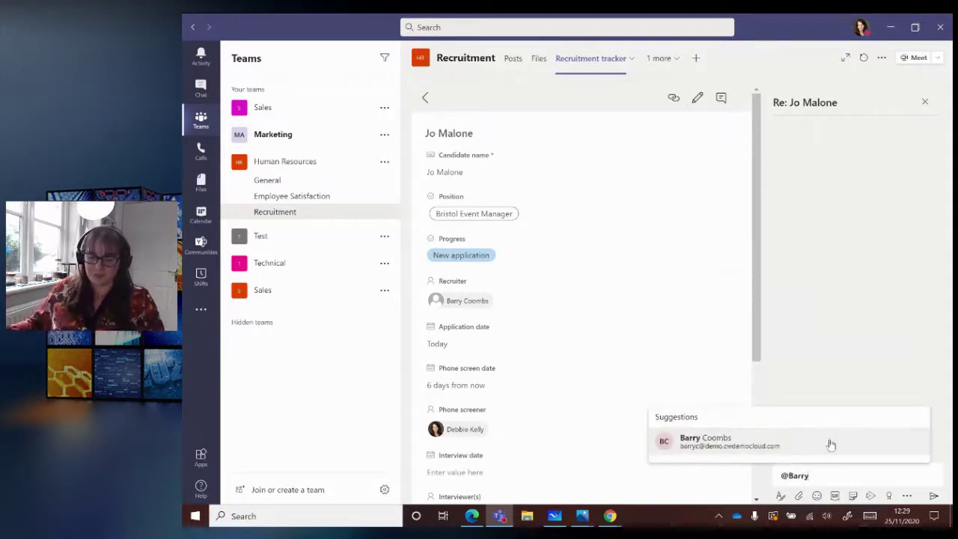
click(830, 444)
text(this)
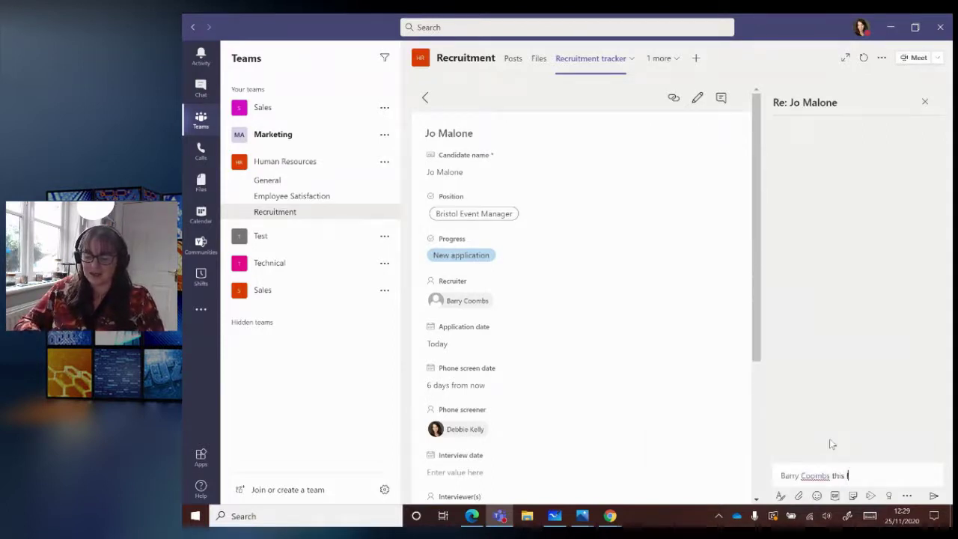
text( looks like a gr)
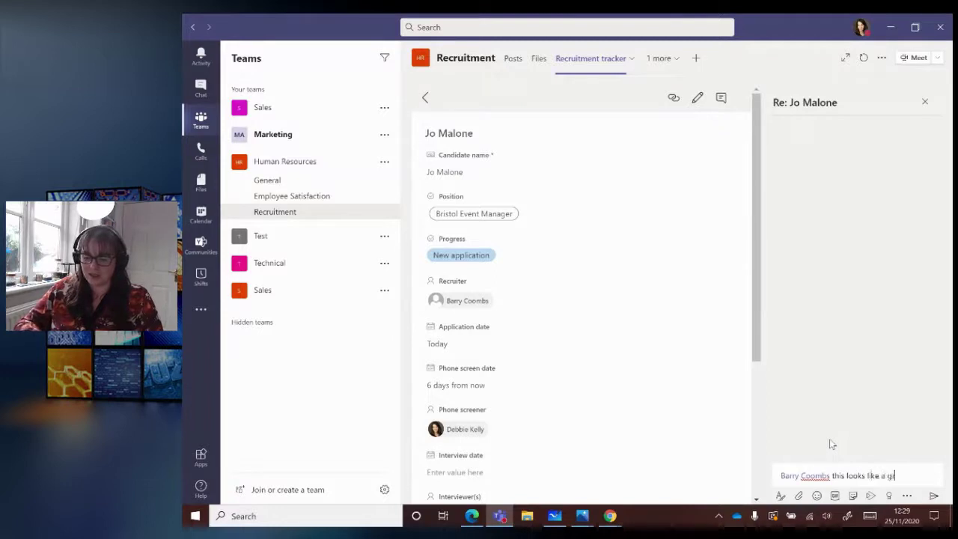
text(eat candidate)
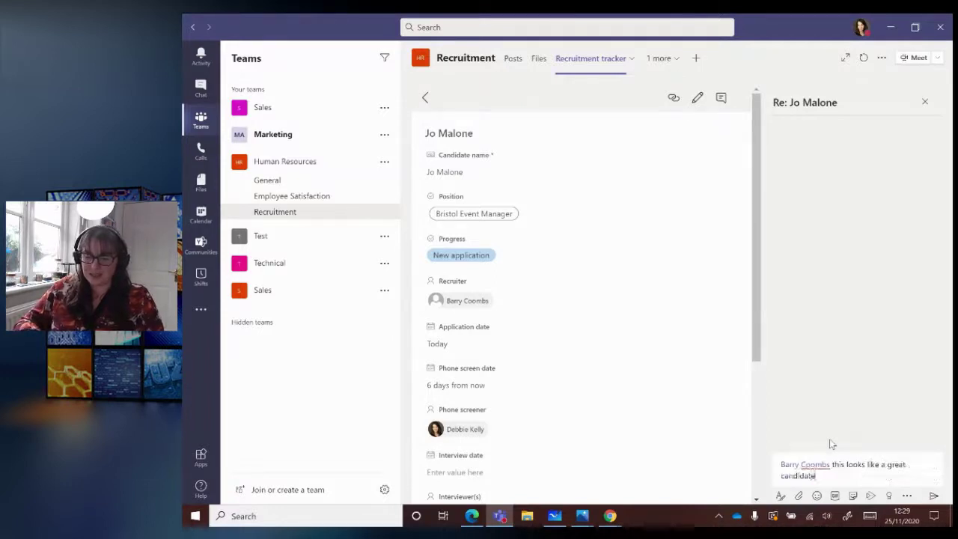
text(! Need to )
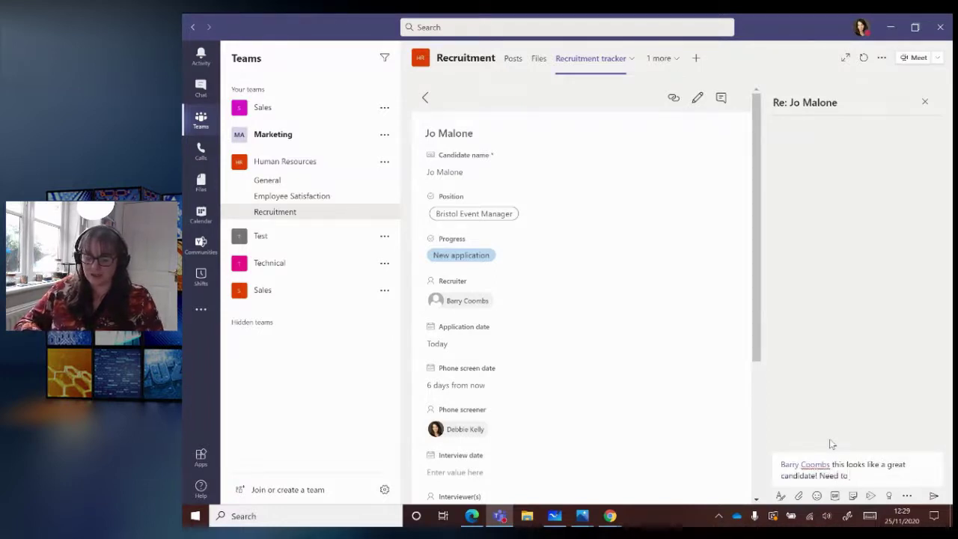
text(inteview)
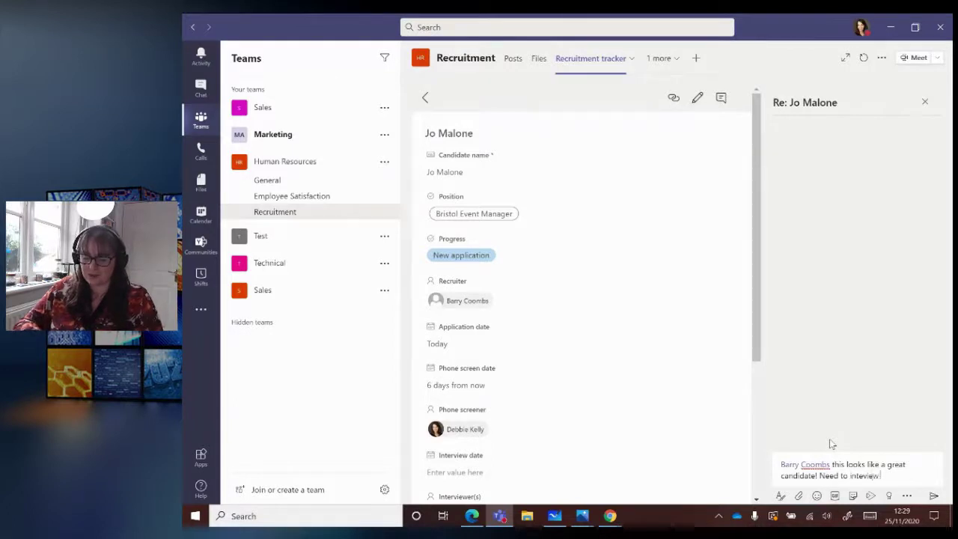
text( ASAP)
key(Return)
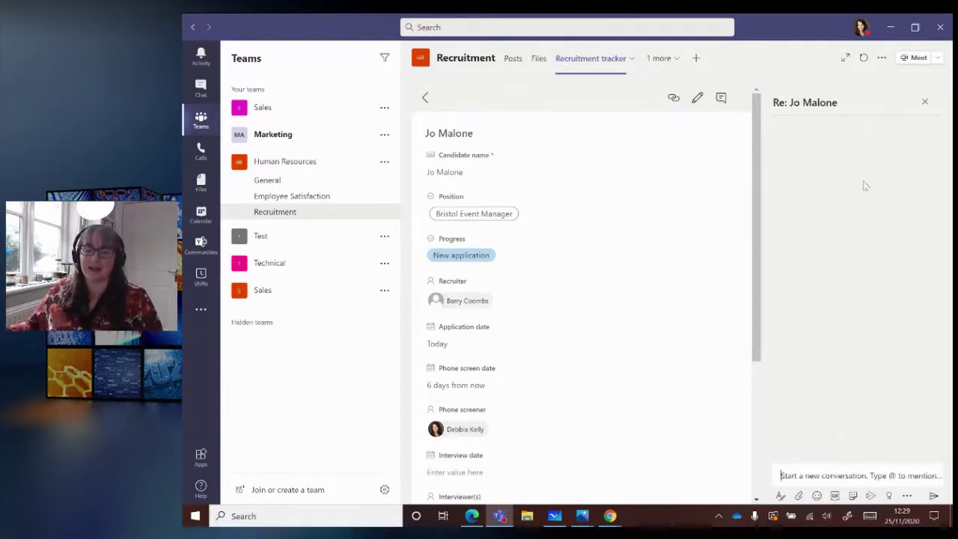
mouse_move(841, 149)
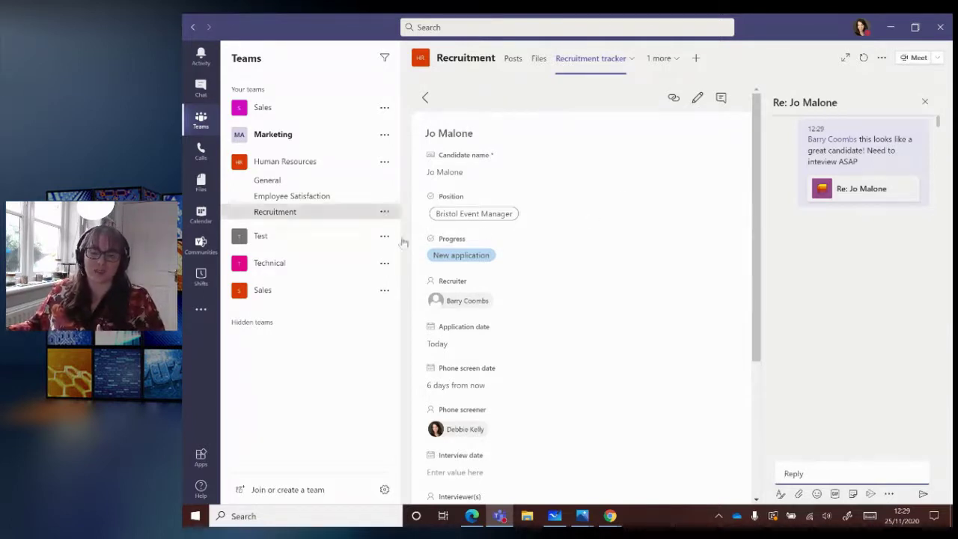
- Back in the tracker list, switch the view to Group by role, then Group by application status
click(427, 100)
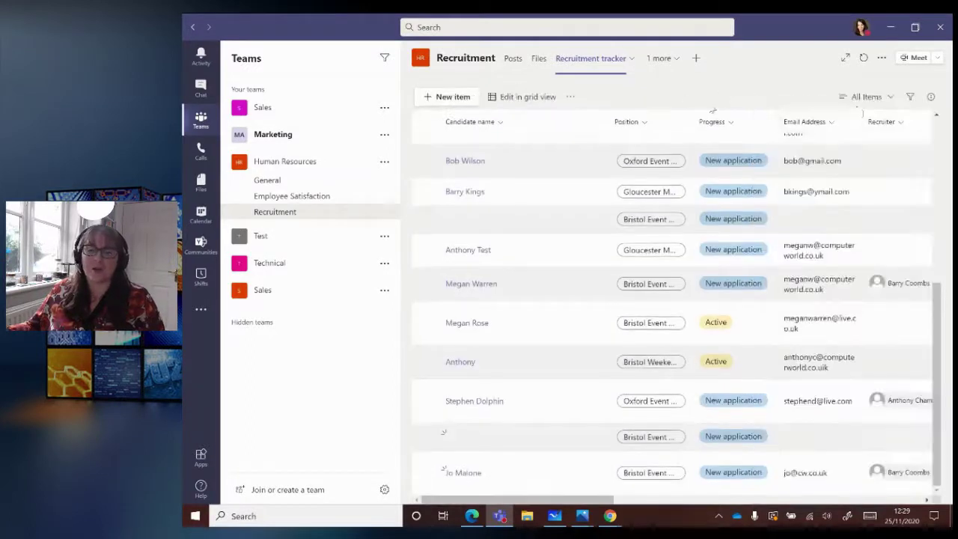
click(868, 96)
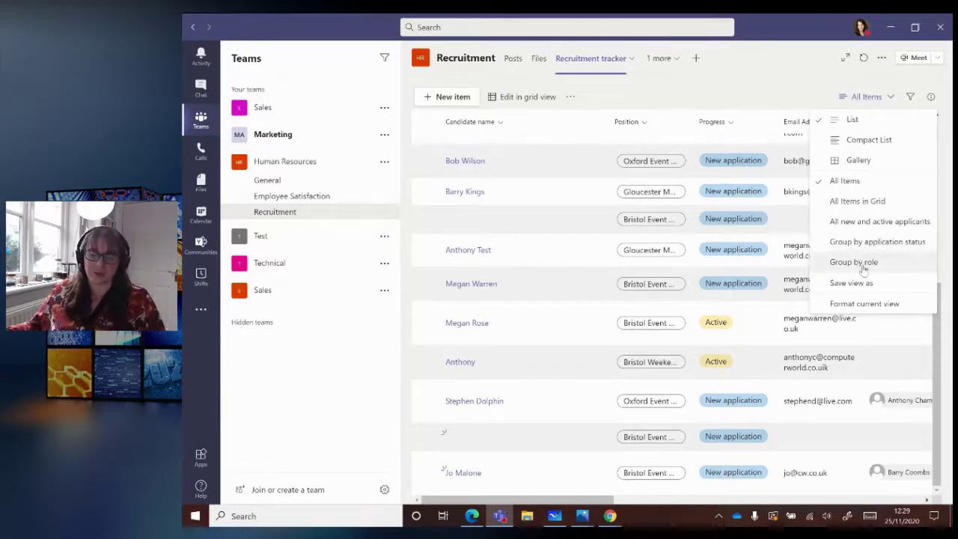
click(596, 247)
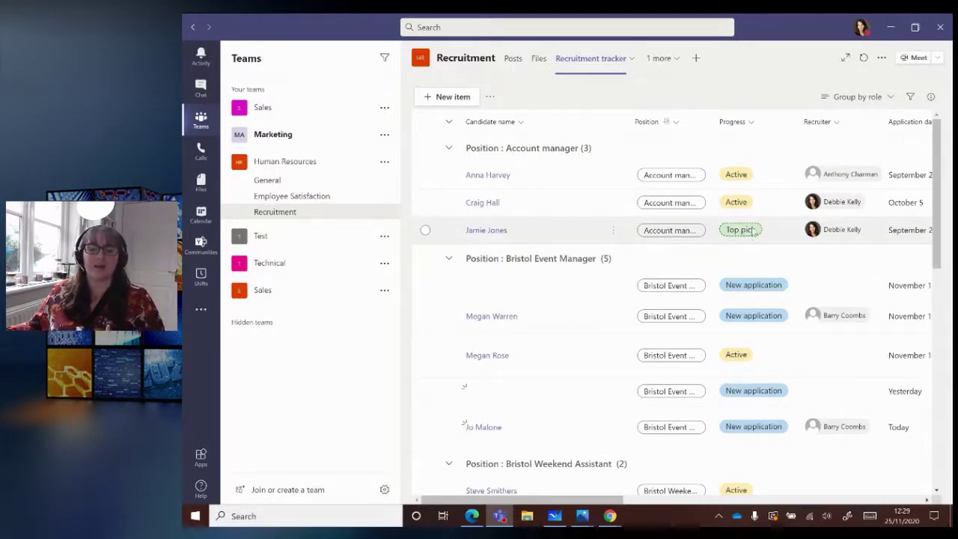
click(886, 98)
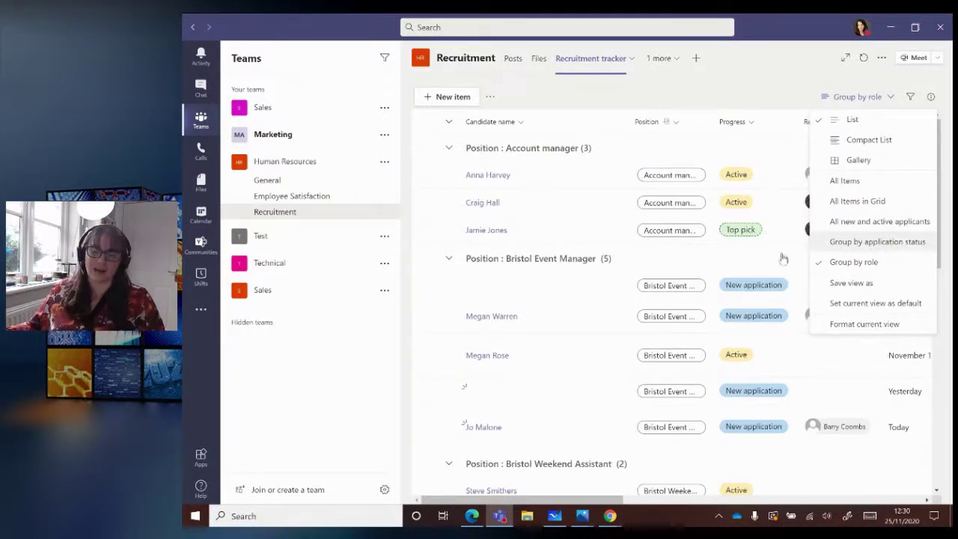
click(843, 243)
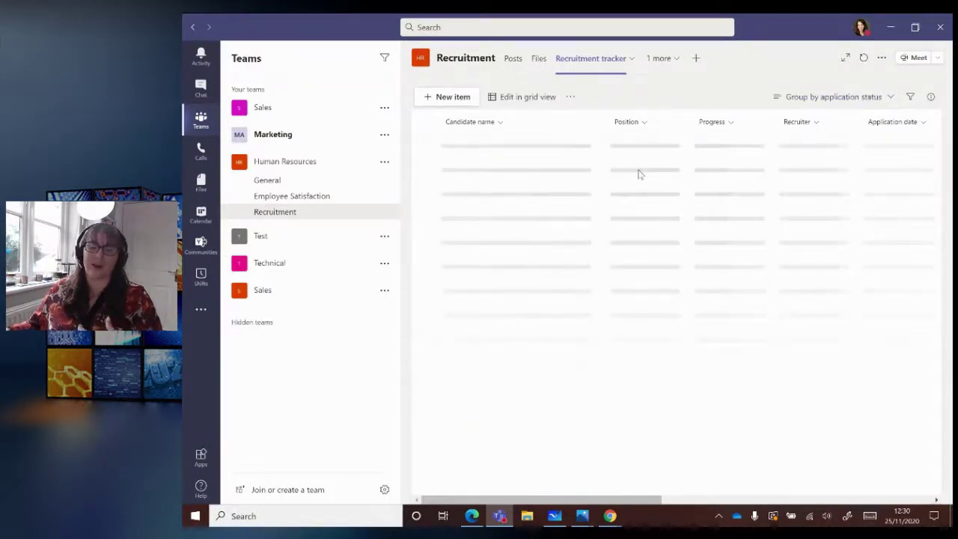